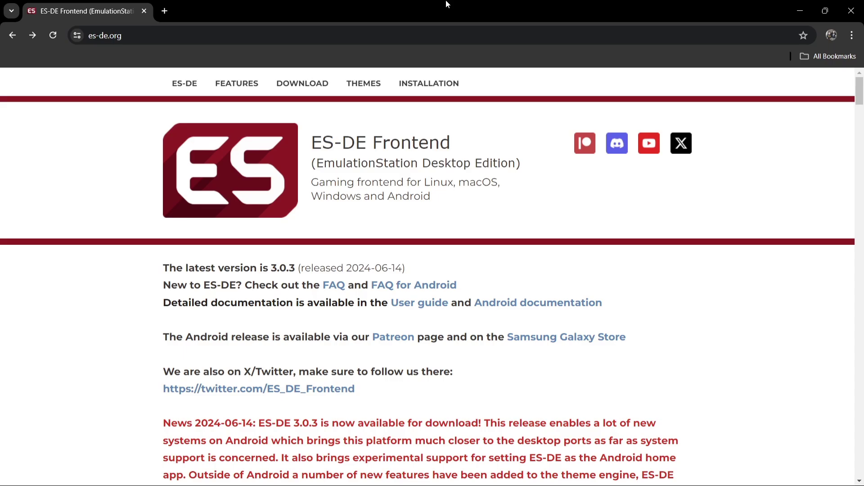
# Download the ES-DE 3.0.3 Windows portable zip from the site's download section.
pyautogui.click(303, 85)
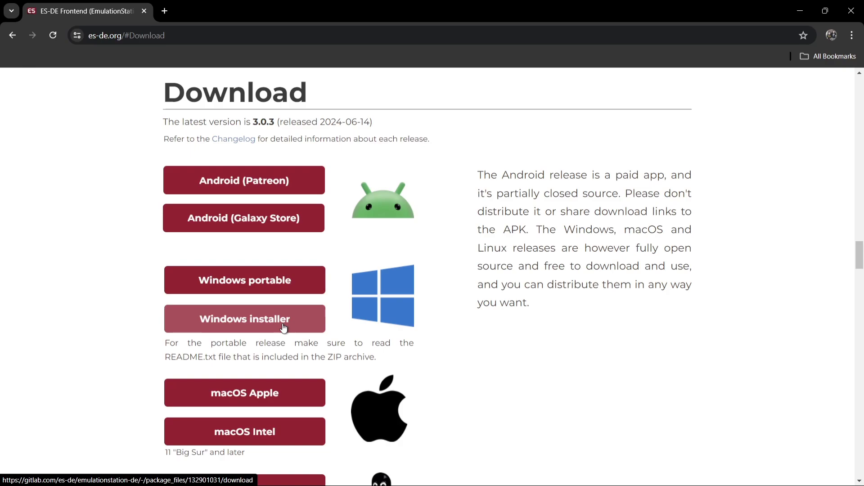
pyautogui.click(268, 287)
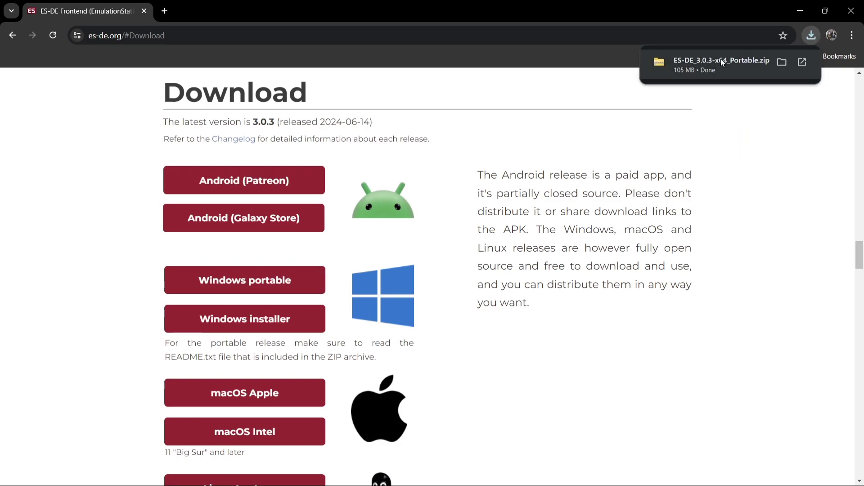
# Copy the ES-DE folder from ES-DE_3.0.3-x64_Portable.zip onto the desktop, then close the zip window.
pyautogui.click(722, 65)
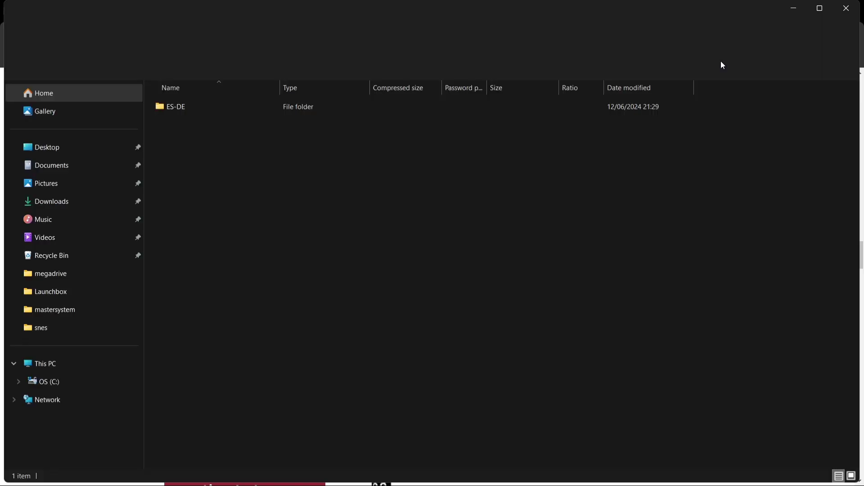
pyautogui.doubleClick(630, 3)
pyautogui.click(796, 6)
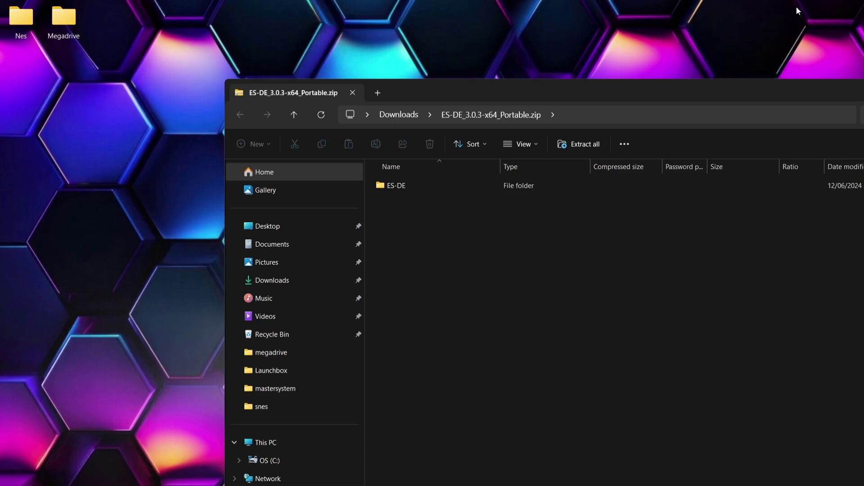
pyautogui.moveTo(391, 186); pyautogui.dragTo(126, 179)
pyautogui.hotkey('ctrl', 'w')
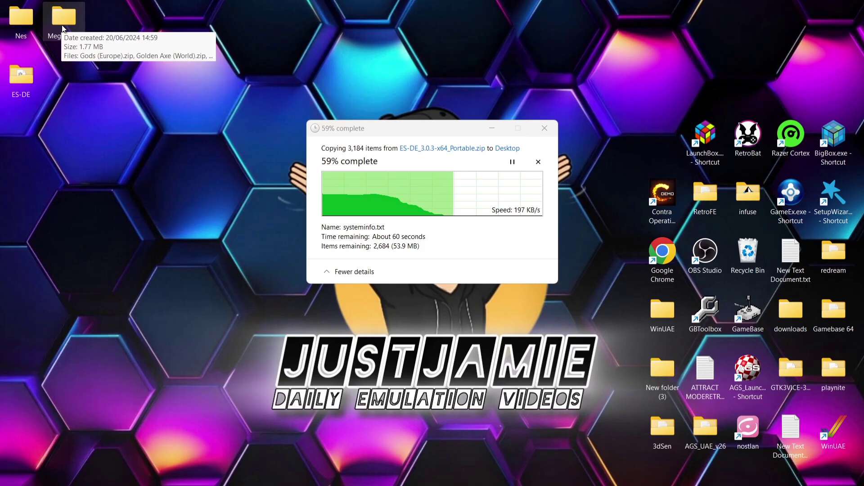
# Drag the four Mega Drive zips from the desktop Megadrive folder into ES-DE\ROMs_ALL\megadrive.
pyautogui.doubleClick(61, 25)
pyautogui.moveTo(257, 13); pyautogui.dragTo(540, 29)
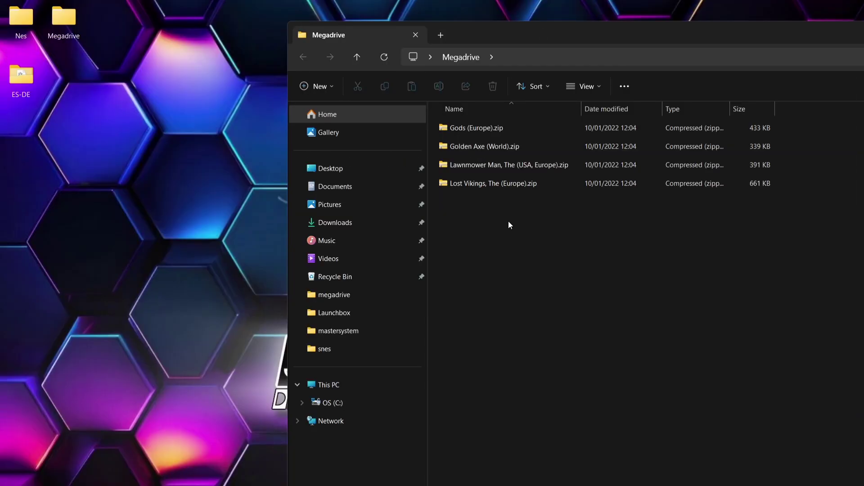
pyautogui.doubleClick(22, 90)
pyautogui.click(184, 205)
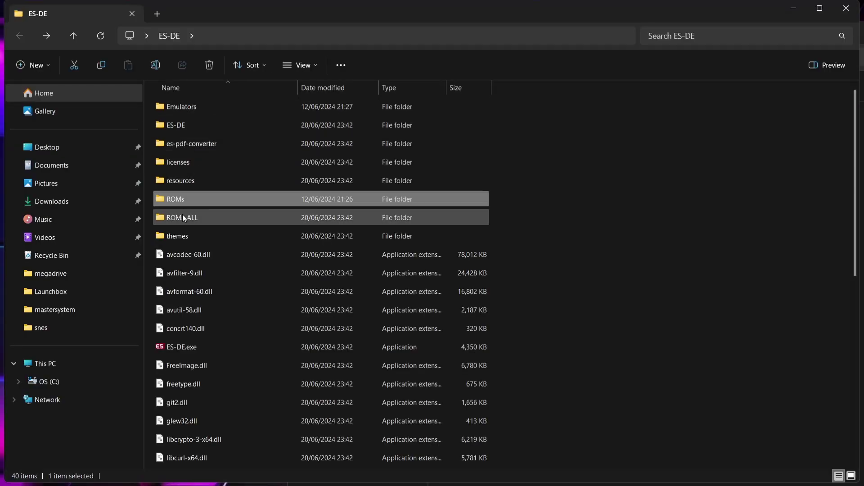
pyautogui.doubleClick(182, 218)
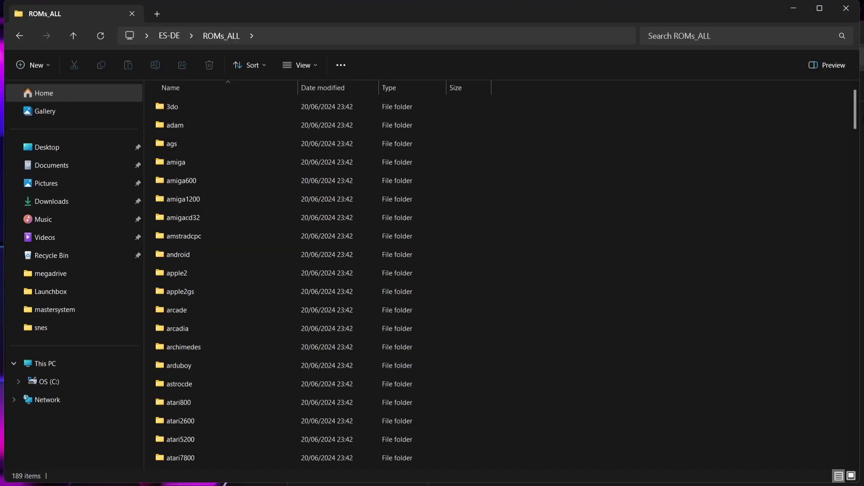
pyautogui.moveTo(859, 124); pyautogui.dragTo(857, 274)
pyautogui.doubleClick(228, 320)
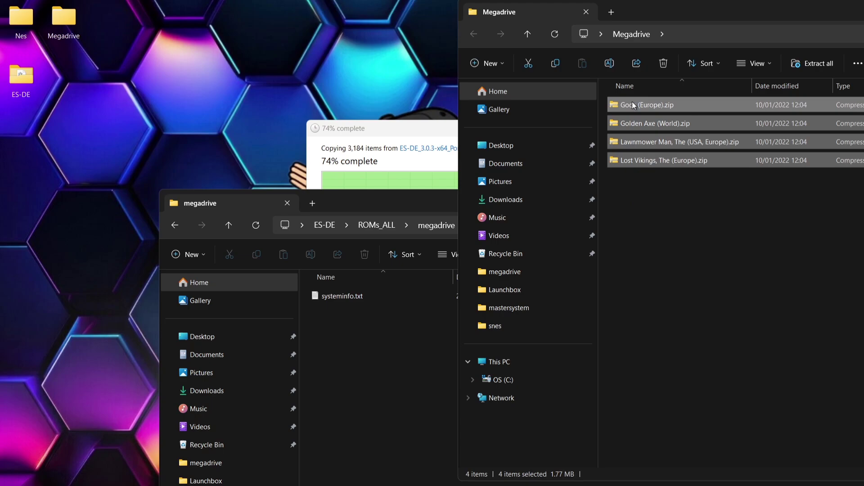
pyautogui.moveTo(633, 101); pyautogui.dragTo(409, 359)
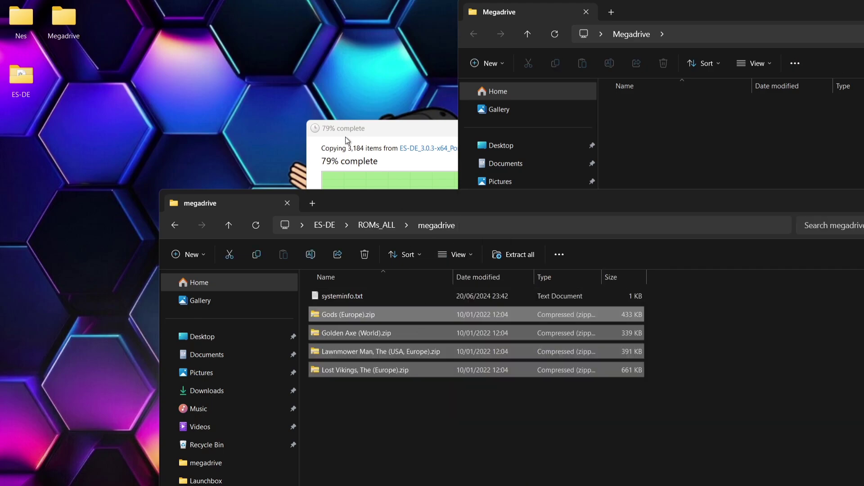
# Box-select the four NES zips in the desktop Nes folder and drag them into ES-DE\ROMs_ALL\nes.
pyautogui.click(178, 225)
pyautogui.doubleClick(382, 202)
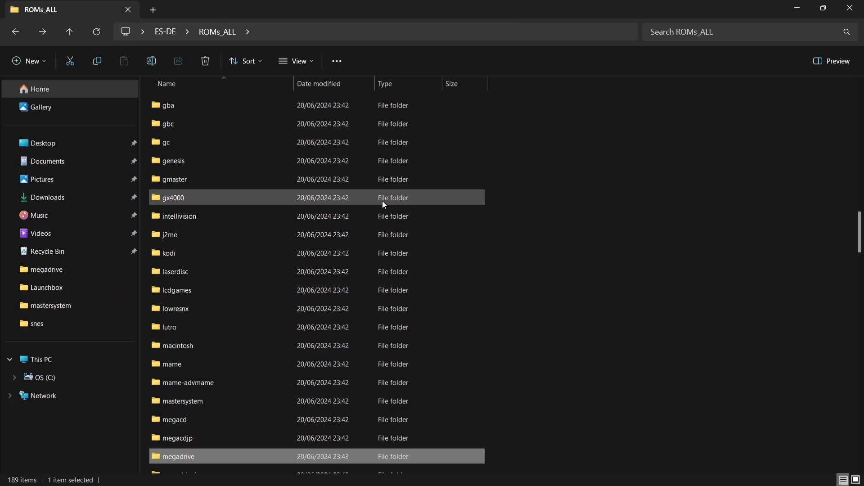
pyautogui.moveTo(859, 243); pyautogui.dragTo(859, 295)
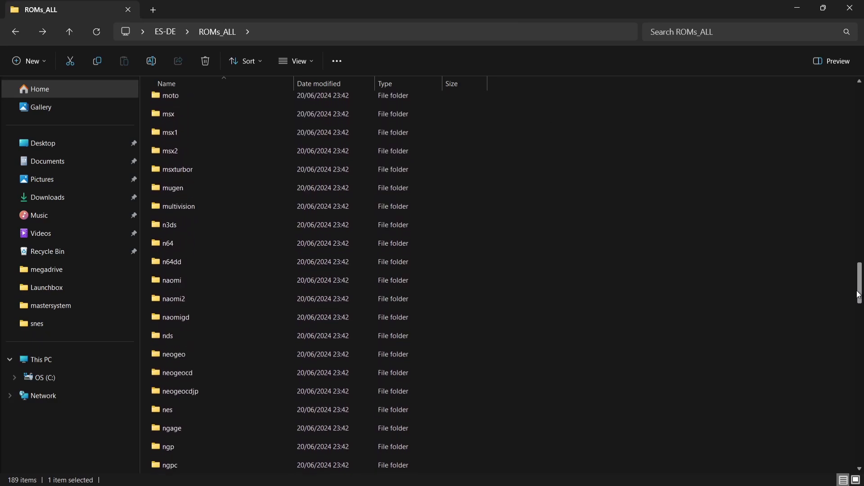
pyautogui.doubleClick(271, 407)
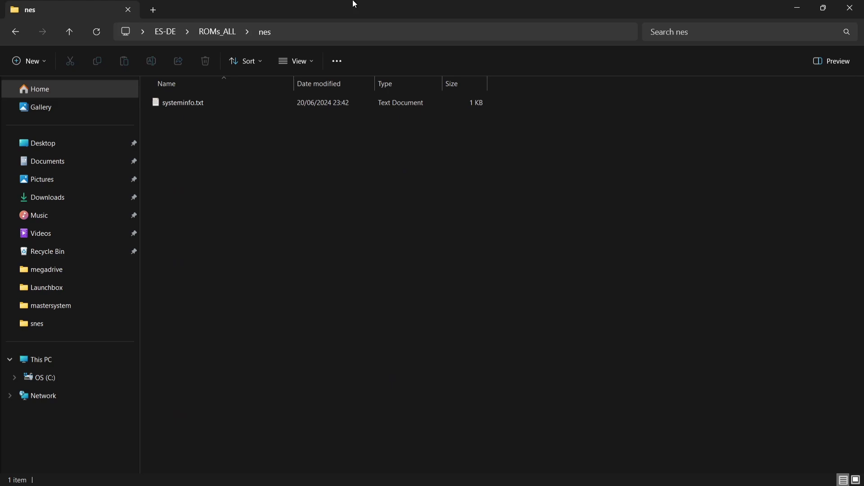
pyautogui.doubleClick(353, 4)
pyautogui.doubleClick(31, 18)
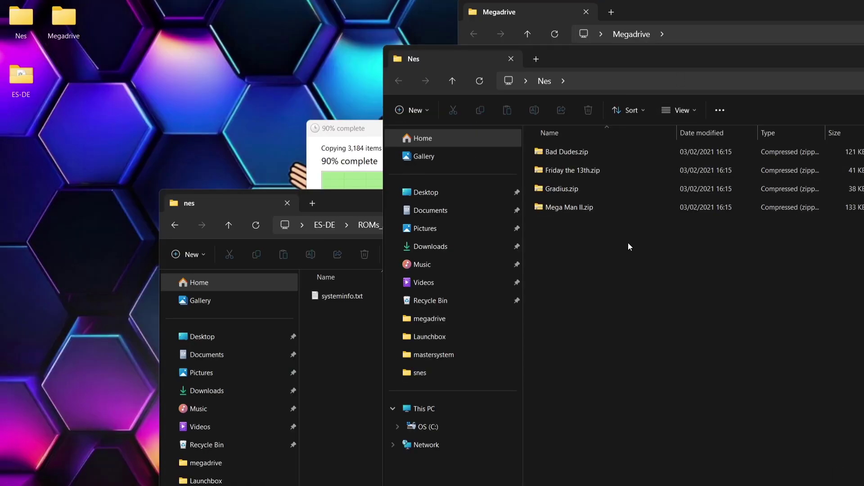
pyautogui.moveTo(628, 242); pyautogui.dragTo(350, 366)
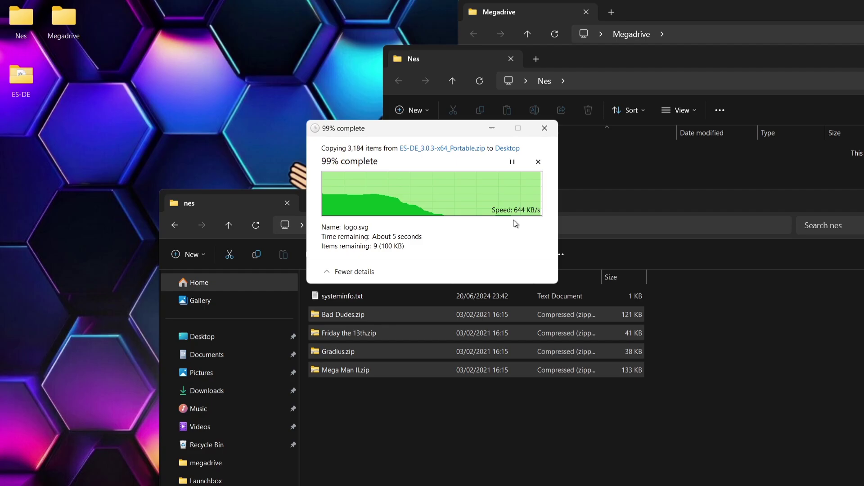
# Close the nes, desktop Nes and Megadrive folder windows.
pyautogui.moveTo(618, 193); pyautogui.dragTo(461, 75)
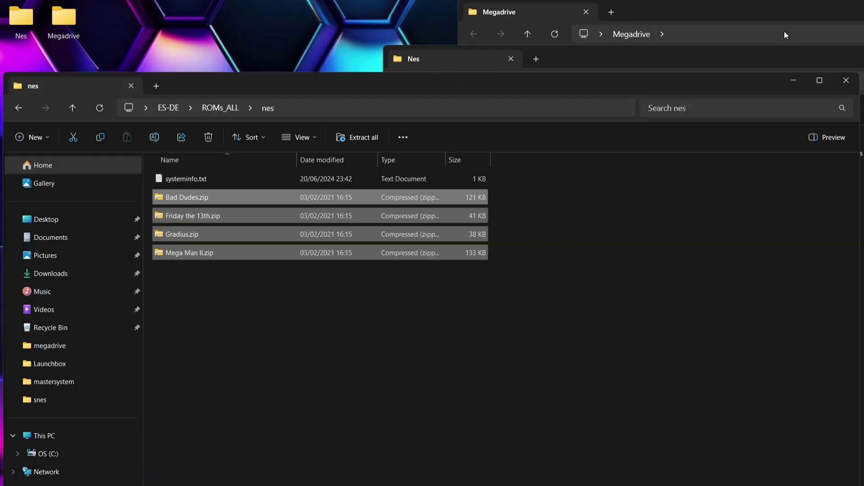
pyautogui.click(847, 80)
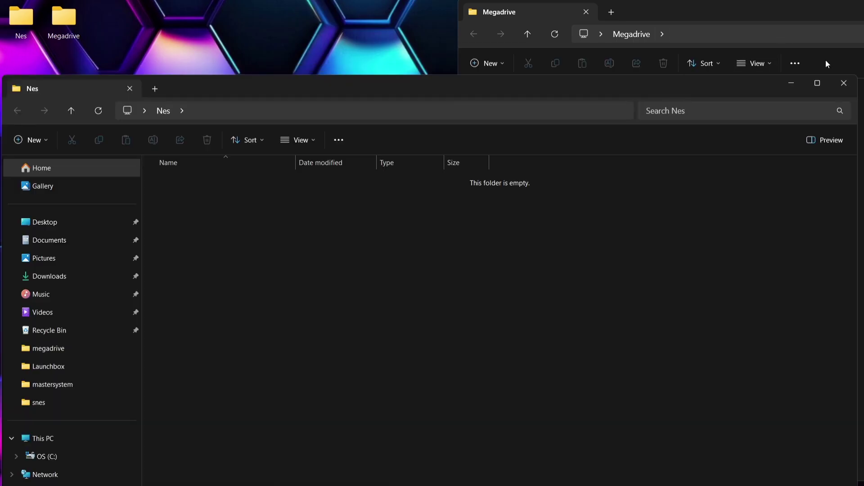
pyautogui.click(844, 83)
pyautogui.moveTo(757, 16); pyautogui.dragTo(261, 35)
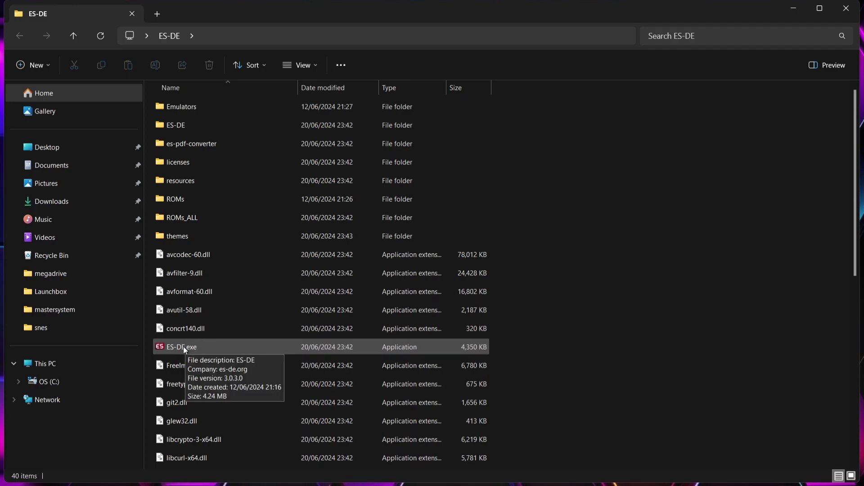
# Begin sending ES-DE.exe to the desktop as a shortcut through Show more options > Send to.
pyautogui.rightClick(184, 347)
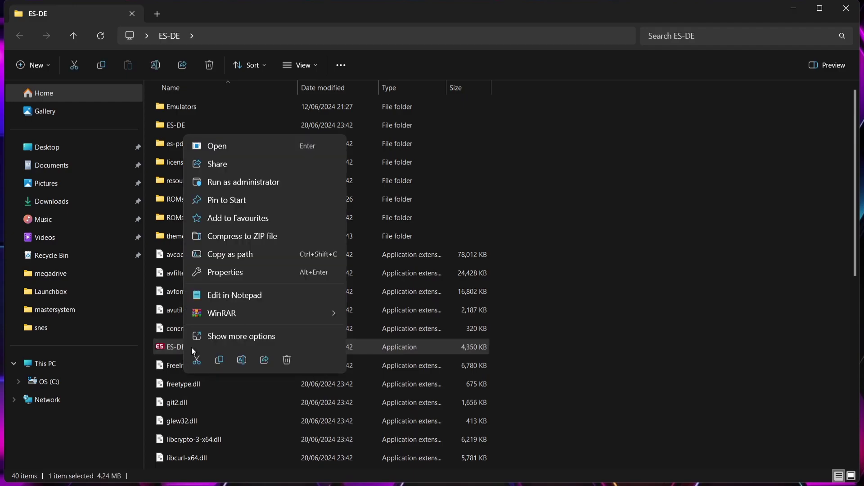
pyautogui.click(241, 338)
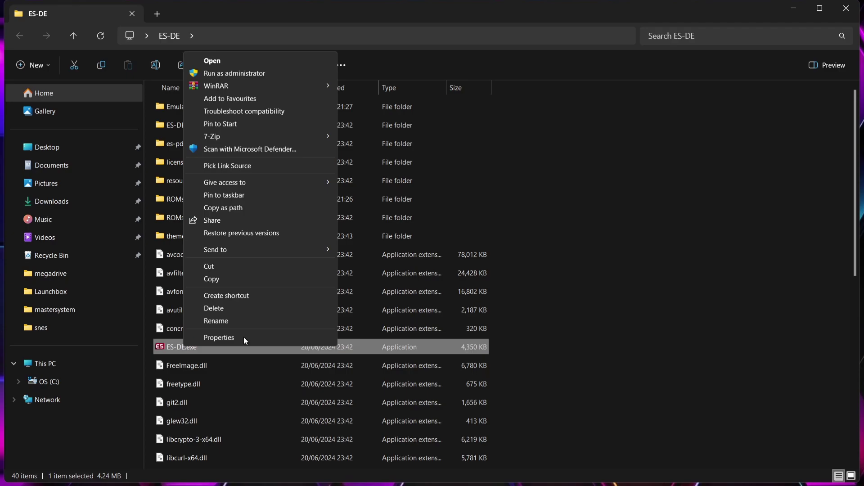
pyautogui.moveTo(269, 246)
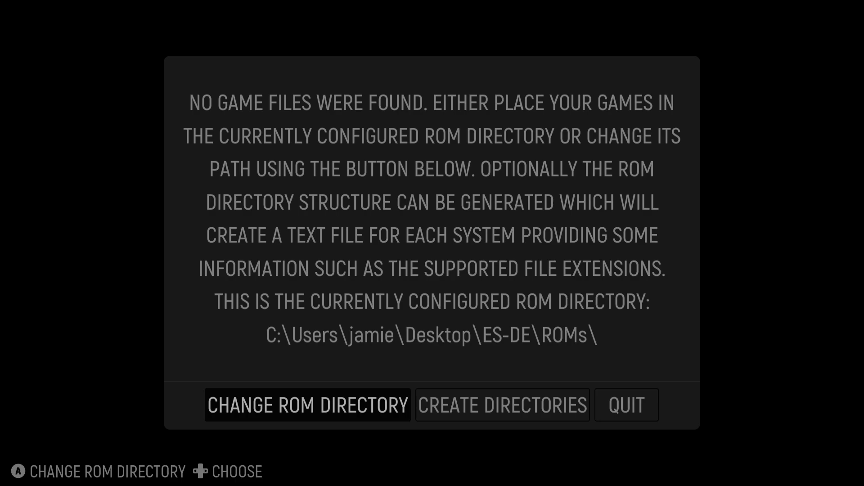
# Select CHANGE ROM DIRECTORY to open the ROM path entry screen showing ES-DE\ROMs.
pyautogui.press('Right')
pyautogui.press('Left')
pyautogui.press('Return')
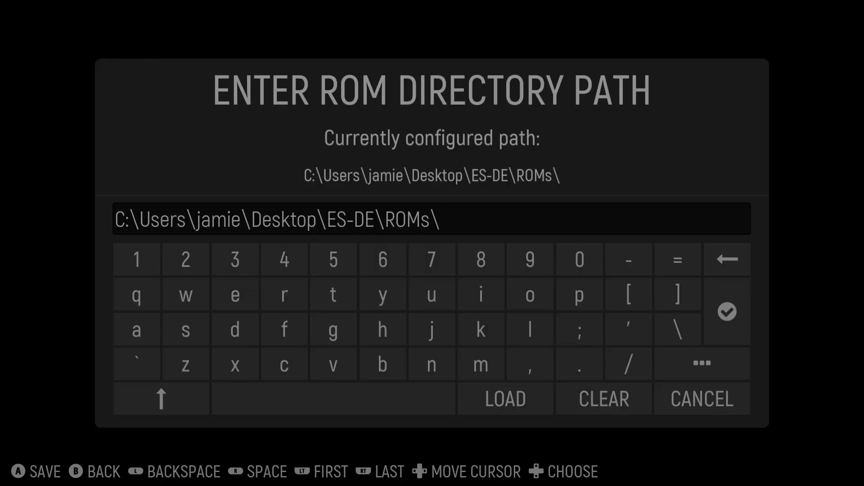
# Open File Explorer from the Start menu and navigate to the desktop ES-DE\ROMs_ALL folder.
pyautogui.press('super')
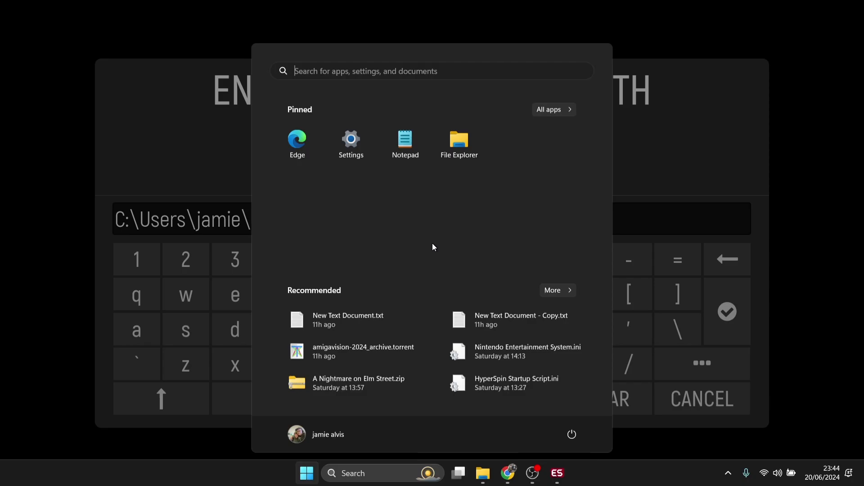
pyautogui.moveTo(485, 484)
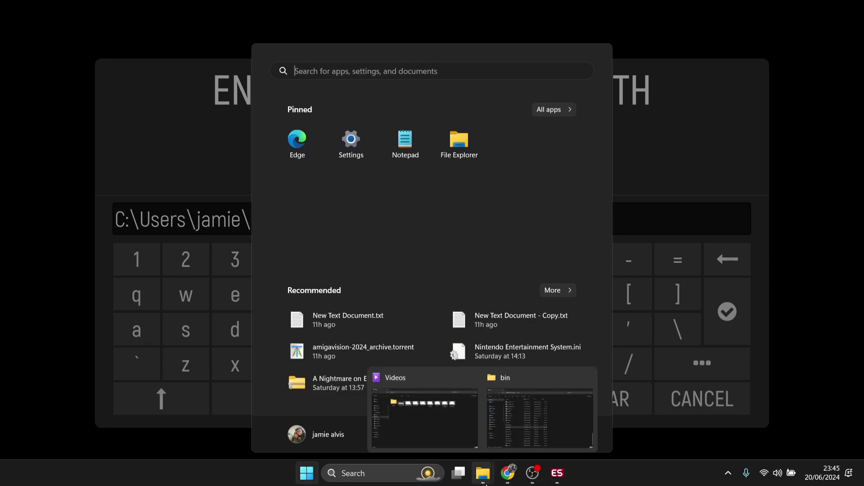
pyautogui.click(428, 422)
pyautogui.click(64, 143)
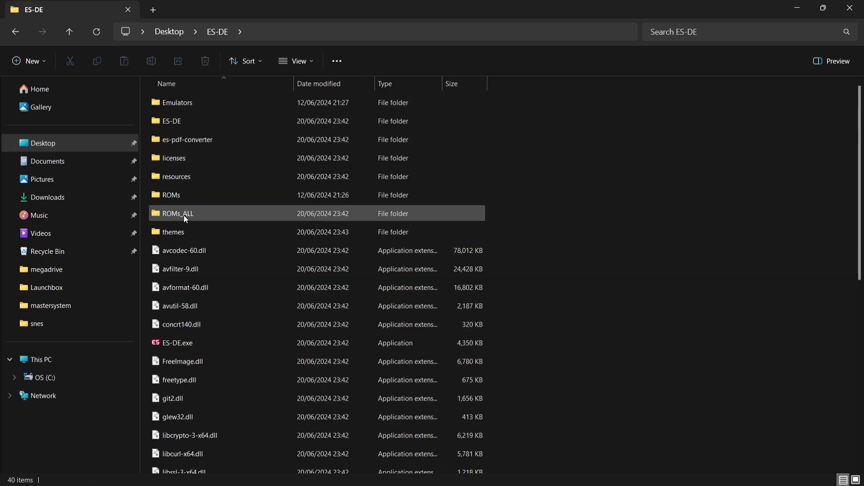
pyautogui.doubleClick(184, 215)
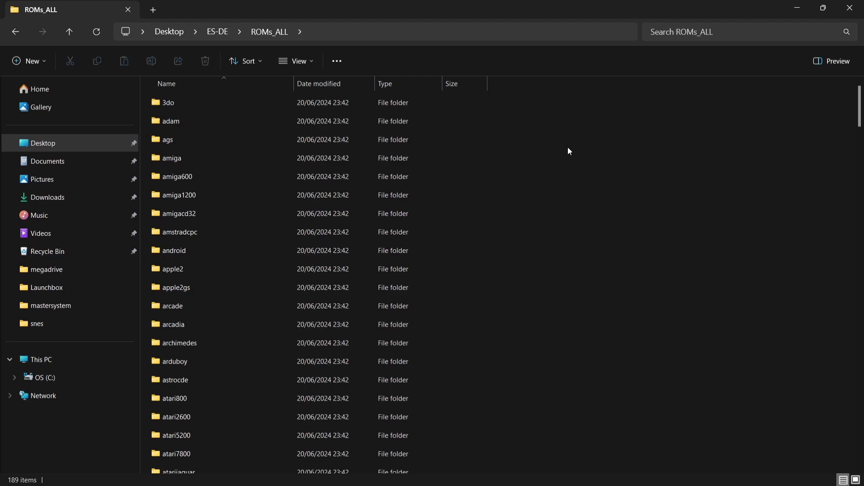
# Copy the ROMs_ALL folder's full path from the address bar.
pyautogui.click(434, 31)
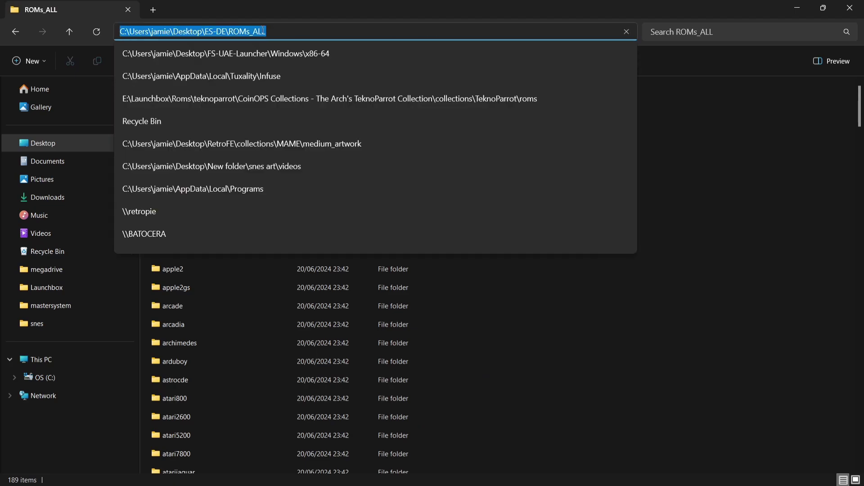
pyautogui.rightClick(231, 31)
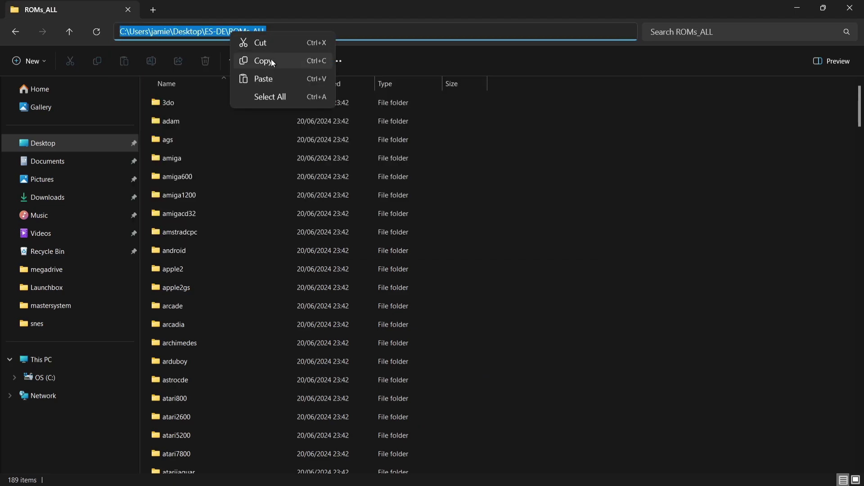
pyautogui.click(269, 61)
# Replace the old ROM path in ES-DE with the pasted ES-DE\ROMs_ALL path.
pyautogui.click(861, 7)
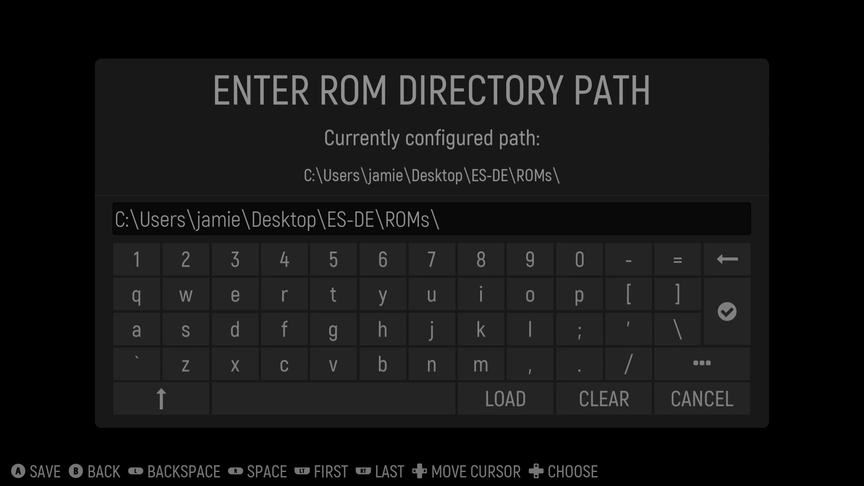
pyautogui.press('BackSpace')
pyautogui.press('BackSpace')
pyautogui.press('BackSpace')
pyautogui.press('BackSpace')
pyautogui.press('BackSpace')
pyautogui.press('BackSpace')
pyautogui.press('BackSpace')
pyautogui.press('BackSpace')
pyautogui.press('BackSpace')
pyautogui.press('BackSpace')
pyautogui.press('BackSpace')
pyautogui.press('BackSpace')
pyautogui.press('BackSpace')
pyautogui.press('BackSpace')
pyautogui.press('BackSpace')
pyautogui.press('BackSpace')
pyautogui.press('BackSpace')
pyautogui.press('BackSpace')
pyautogui.press('BackSpace')
pyautogui.press('BackSpace')
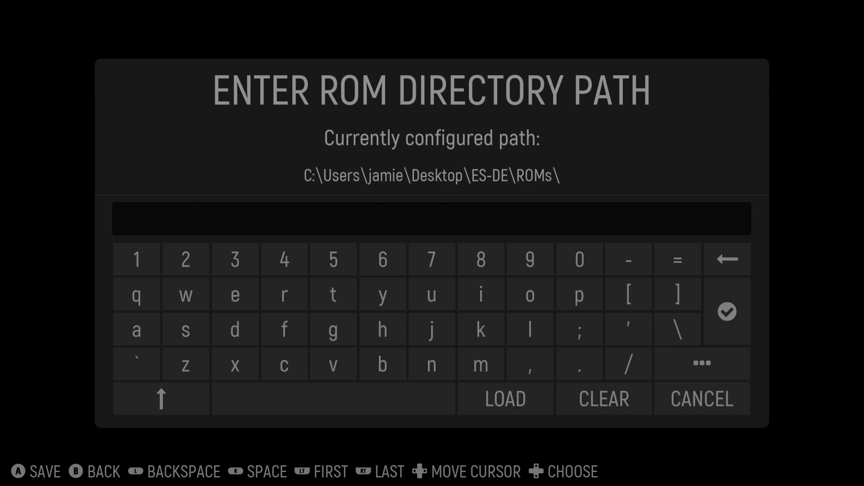
pyautogui.hotkey('ctrl', 'v')
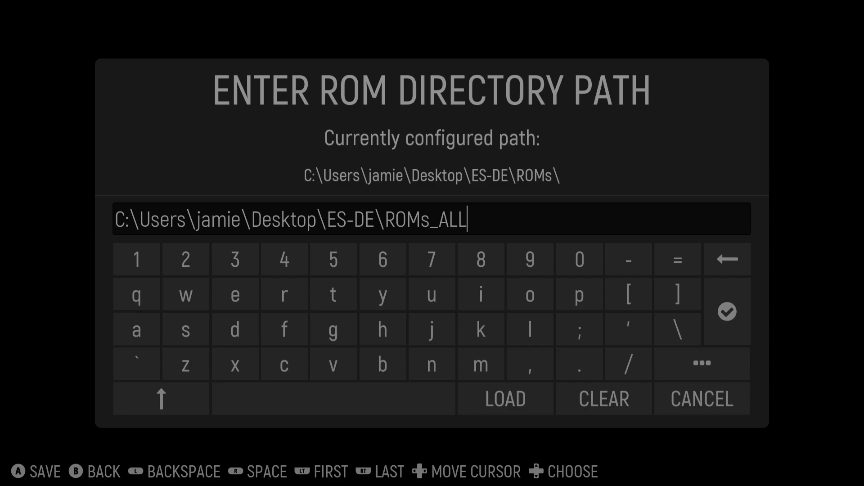
# Confirm the new path with the on-screen checkmark key and dismiss the setting-saved notice.
pyautogui.press('Down')
pyautogui.press('Down')
pyautogui.press('Down')
pyautogui.press('Down')
pyautogui.press('Right')
pyautogui.press('Right')
pyautogui.press('Right')
pyautogui.press('Right')
pyautogui.press('Right')
pyautogui.press('Right')
pyautogui.press('Right')
pyautogui.press('Right')
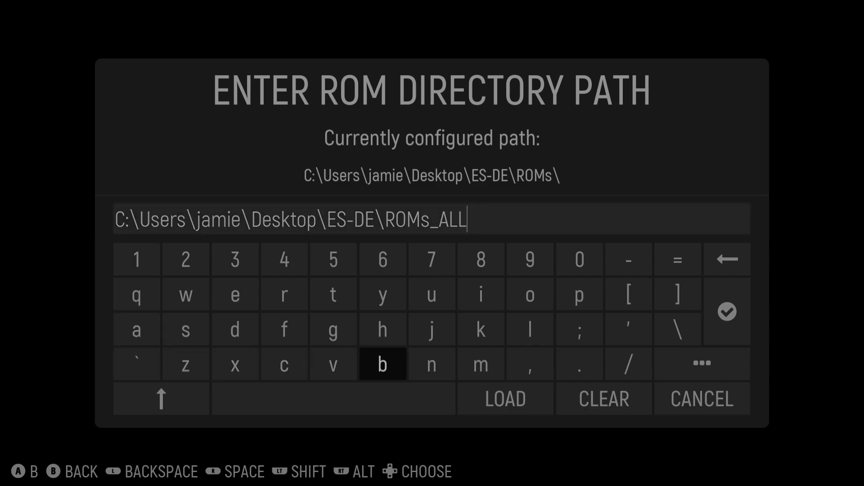
pyautogui.press('Right')
pyautogui.press('Right')
pyautogui.press('Up')
pyautogui.press('Right')
pyautogui.press('Right')
pyautogui.press('Return')
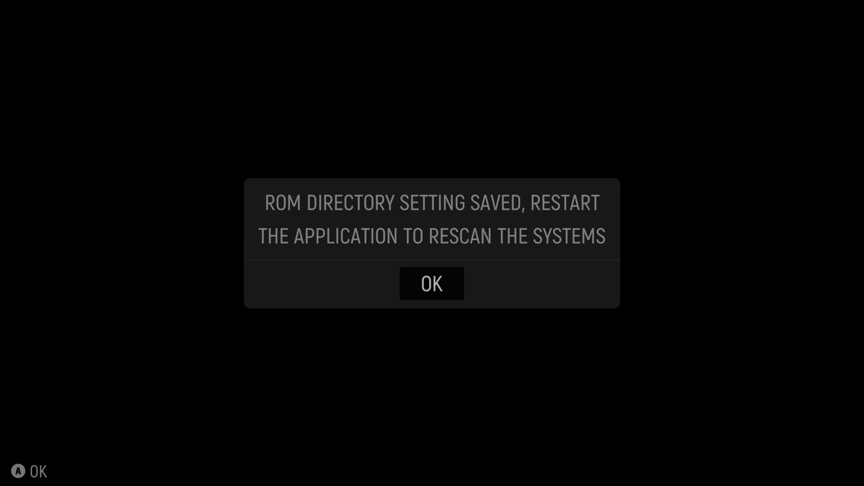
pyautogui.press('Return')
pyautogui.press('Right')
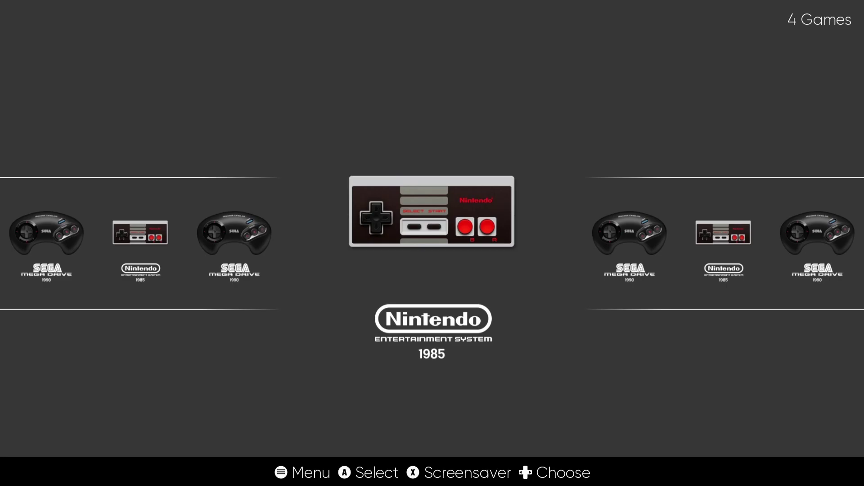
# Cycle the carousel from Nintendo Entertainment System to Sega Mega Drive and back.
pyautogui.press('Right')
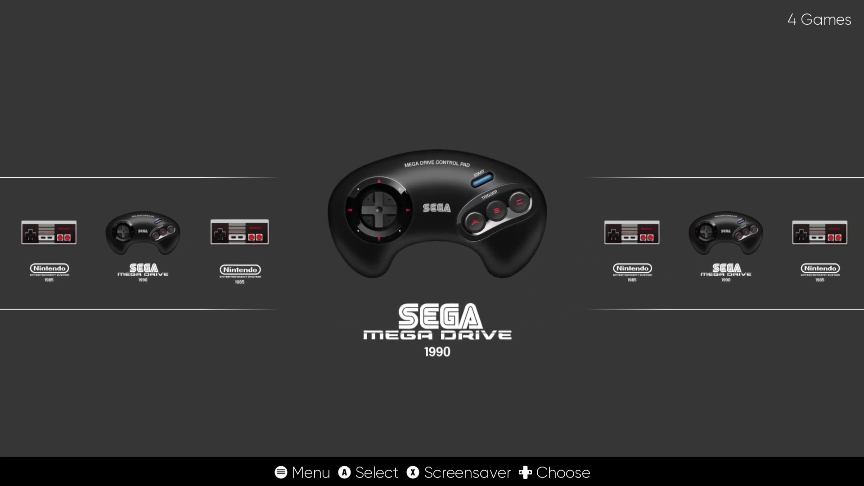
pyautogui.press('Left')
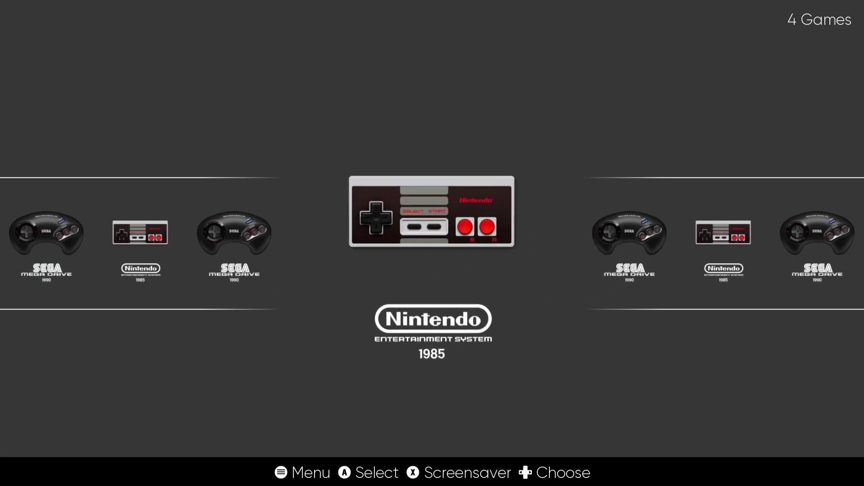
pyautogui.press('Return')
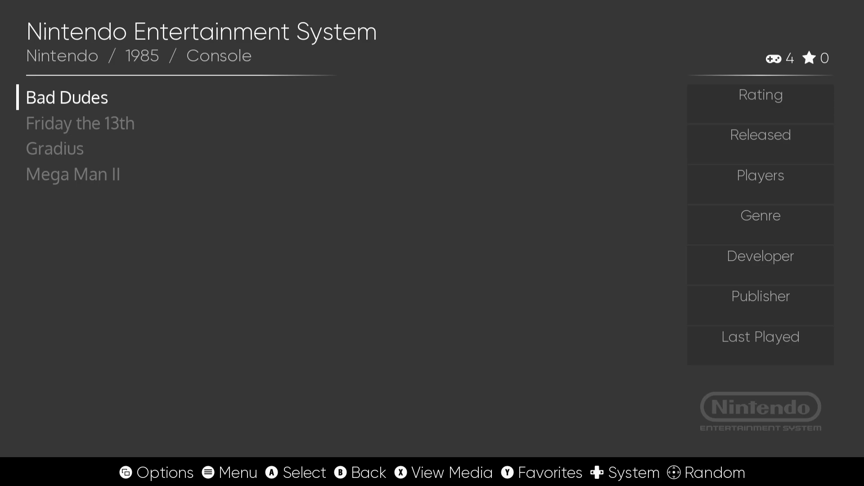
pyautogui.press('Right')
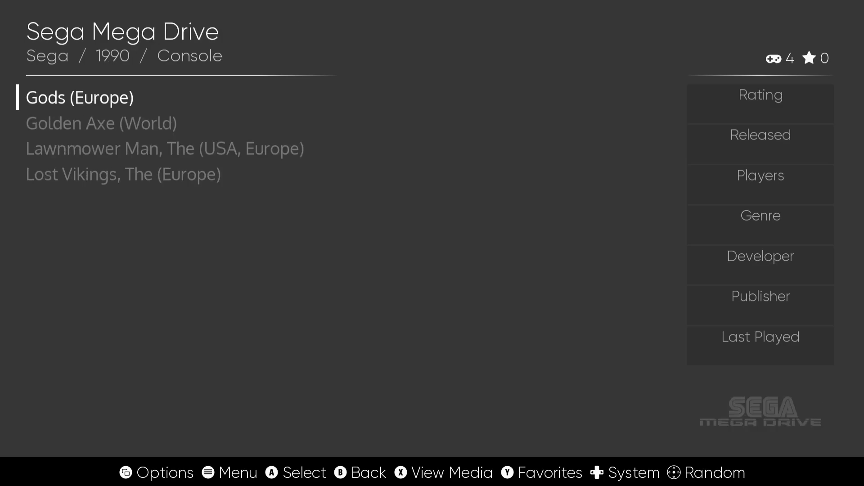
pyautogui.press('Left')
pyautogui.press('Right')
pyautogui.press('BackSpace')
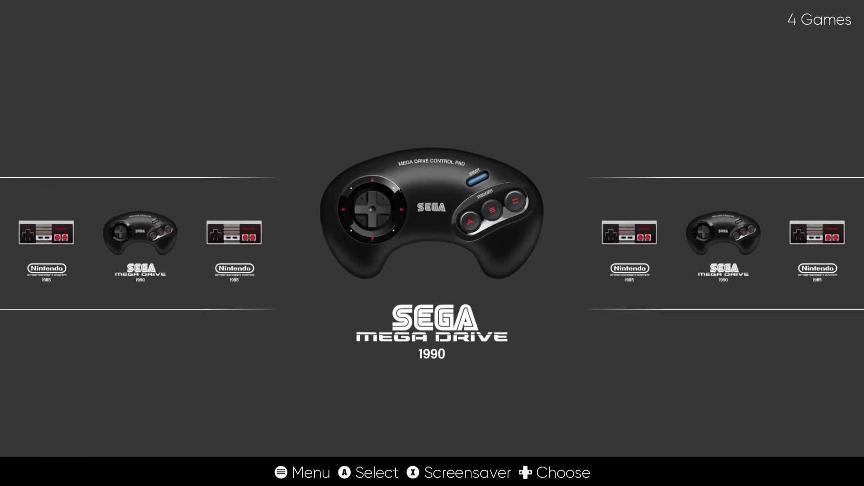
# In the Scraper menu's Scrape These Systems list, tick Nintendo Entertainment System.
pyautogui.press('Escape')
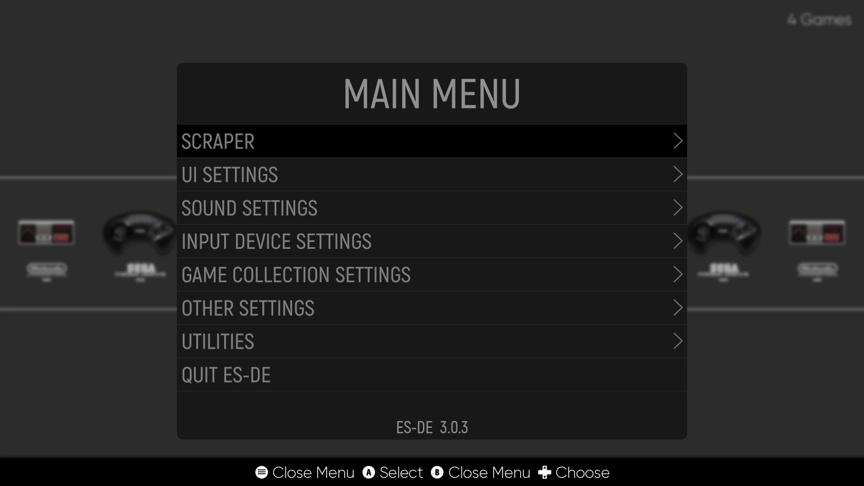
pyautogui.press('Return')
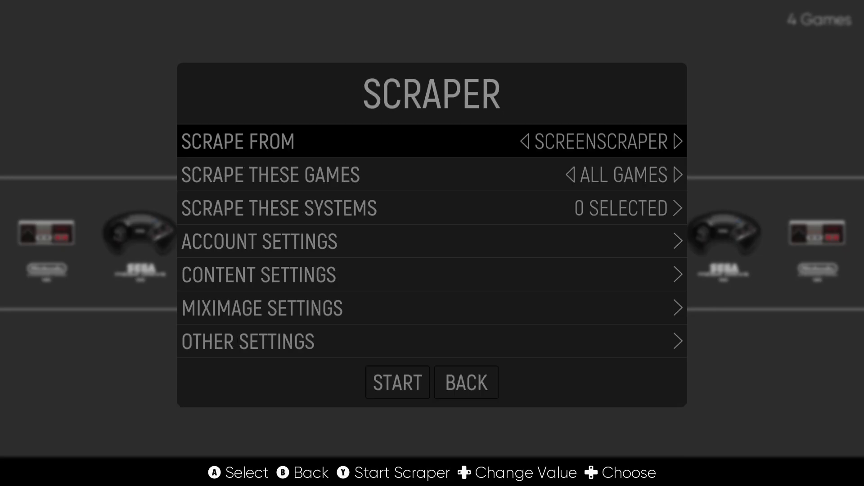
pyautogui.press('Down')
# Also tick Sega Mega Drive, start scraping all 8 games, and acknowledge completion.
pyautogui.press('Down')
pyautogui.press('Return')
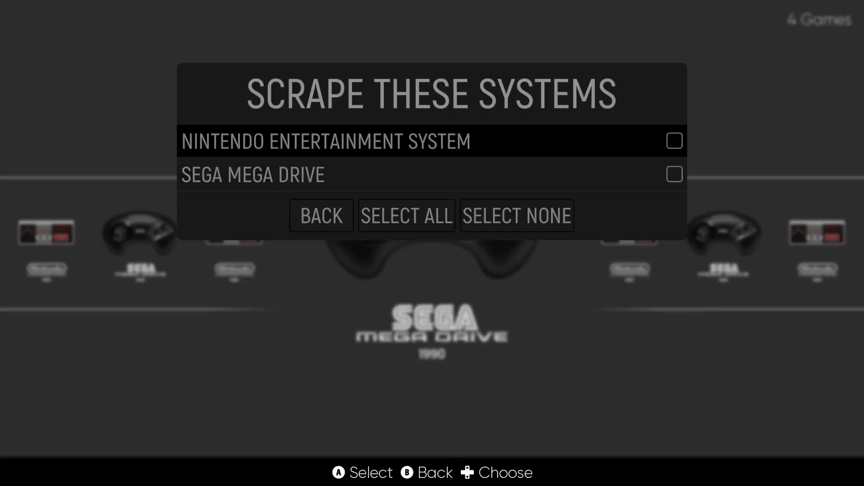
pyautogui.press('Return')
pyautogui.press('Down')
pyautogui.press('Return')
pyautogui.press('Down')
pyautogui.press('Return')
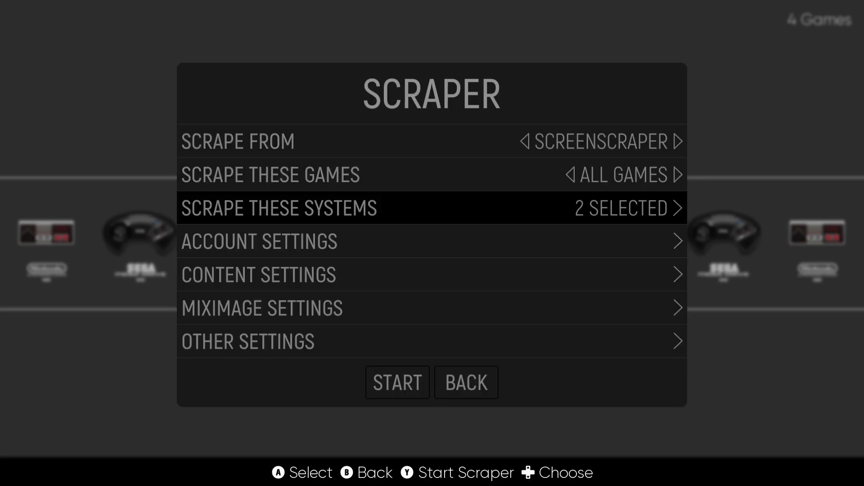
pyautogui.press('Down')
pyautogui.press('Down')
pyautogui.press('Down')
pyautogui.press('Down')
pyautogui.press('Down')
pyautogui.press('Return')
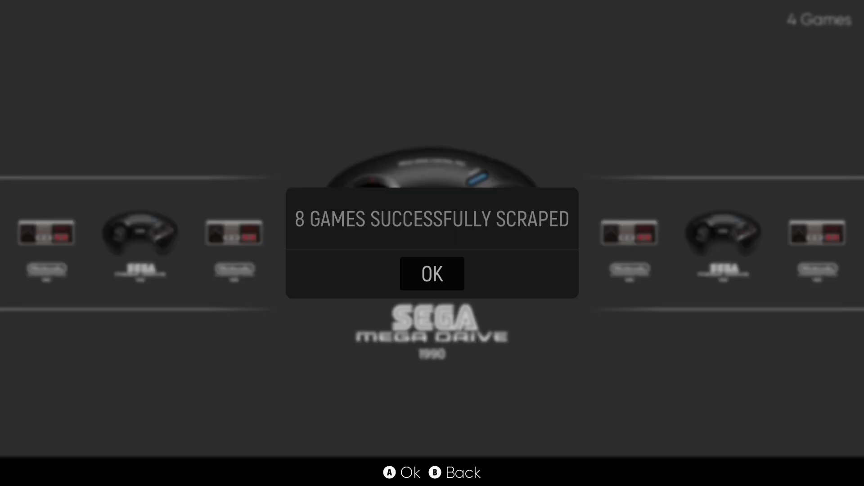
pyautogui.press('Return')
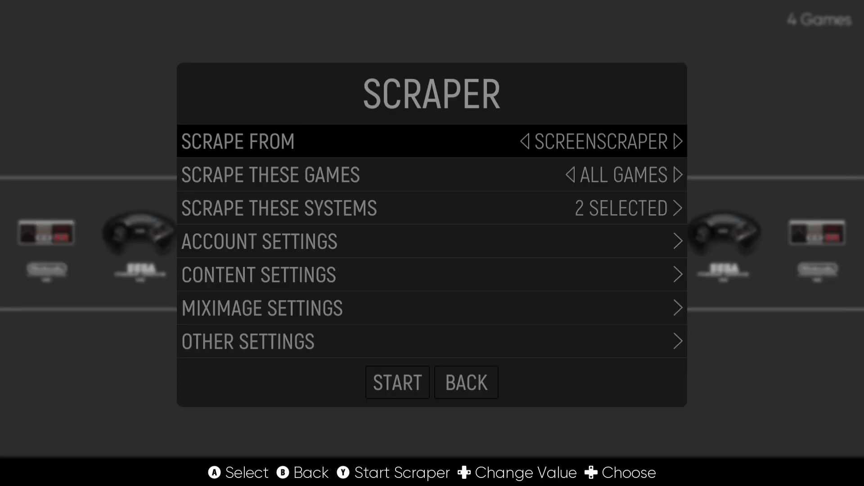
# Back out to the systems and view Golden Axe's scraped details in the Mega Drive list.
pyautogui.press('BackSpace')
pyautogui.press('BackSpace')
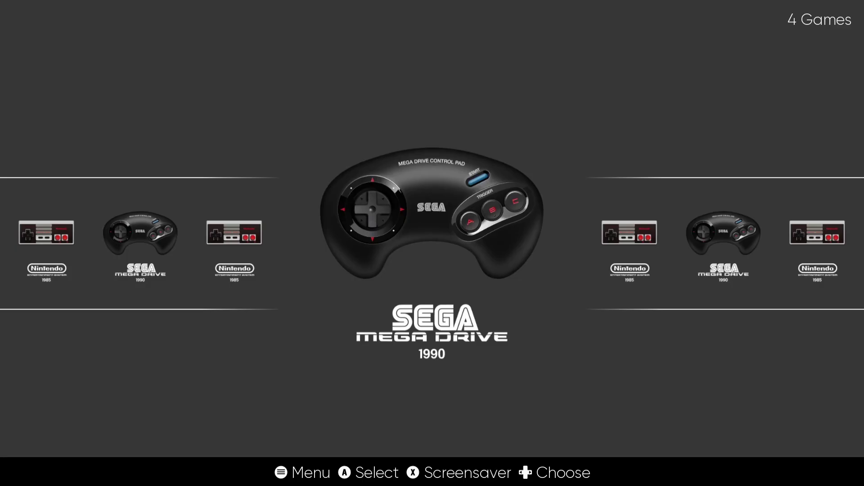
pyautogui.press('Return')
pyautogui.press('Down')
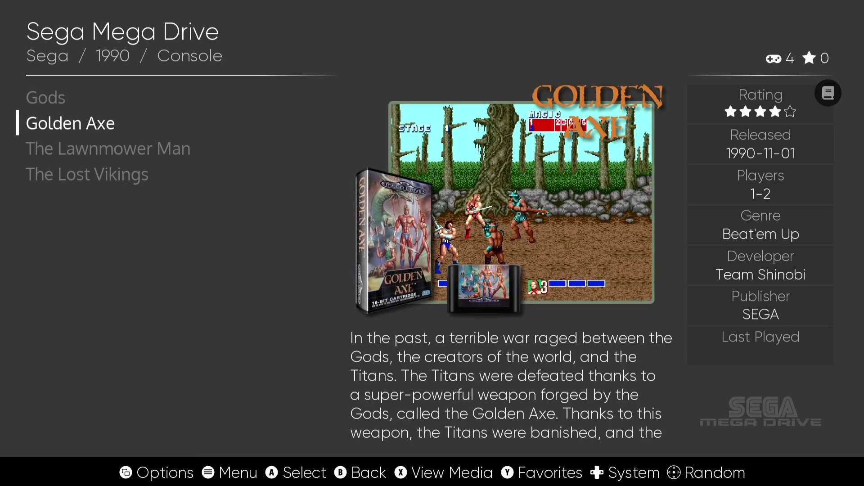
pyautogui.press('BackSpace')
# Browse the NES games' scraped details, ending on Bad Dudes vs. Dragon Ninja.
pyautogui.press('Right')
pyautogui.press('Return')
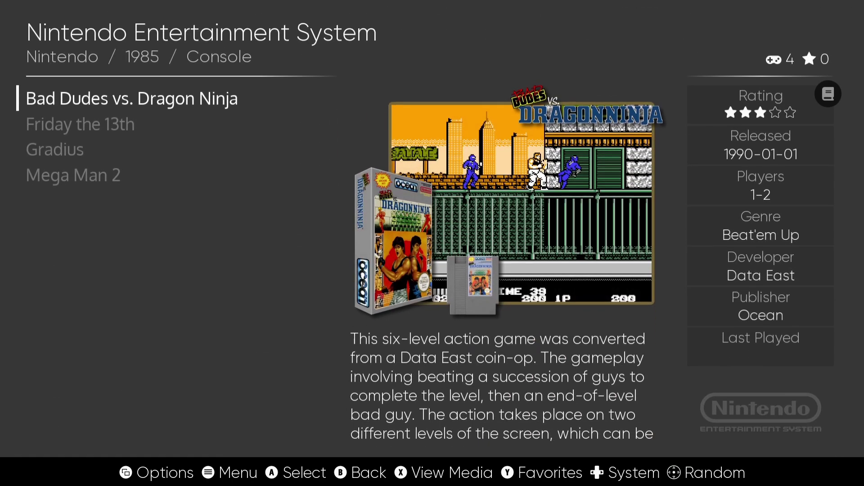
pyautogui.press('Down')
pyautogui.press('Down')
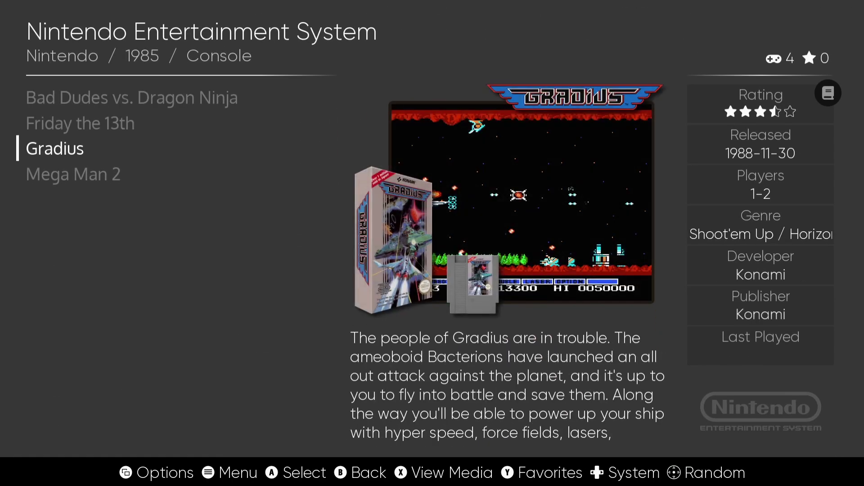
pyautogui.press('Up')
pyautogui.press('Up')
# Return to the carousel and reopen the Sega Mega Drive game list.
pyautogui.press('BackSpace')
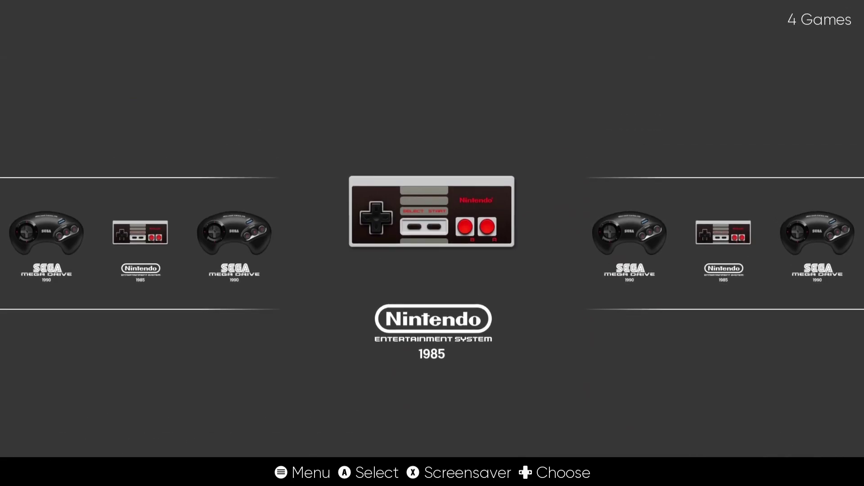
pyautogui.press('Left')
pyautogui.press('Return')
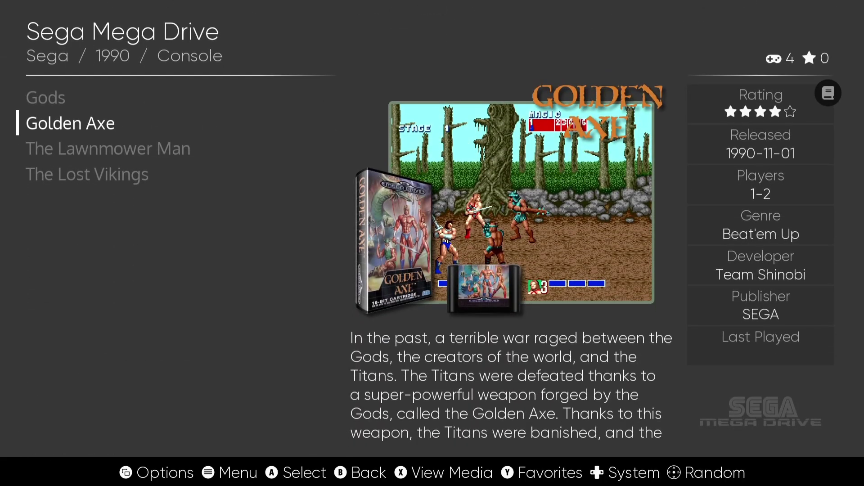
# Try launching The Lawnmower Man, then browse the Mega Drive list after the failed launch.
pyautogui.press('Down')
pyautogui.press('Return')
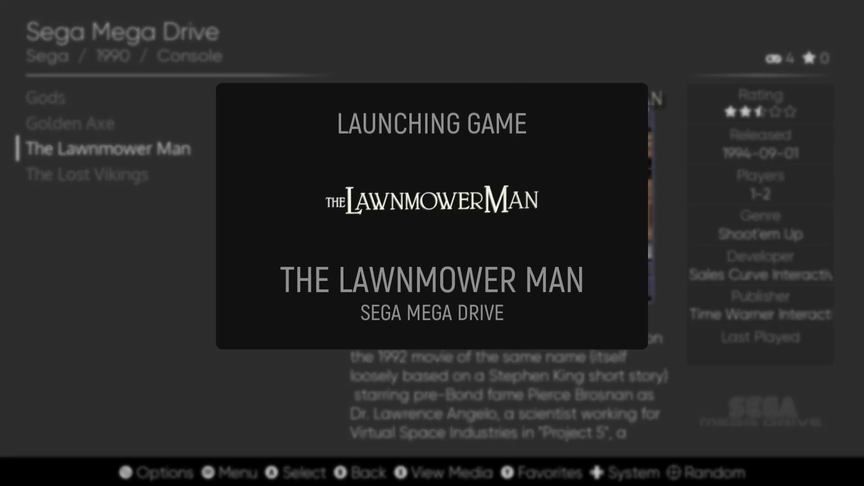
pyautogui.press('Up')
pyautogui.press('Up')
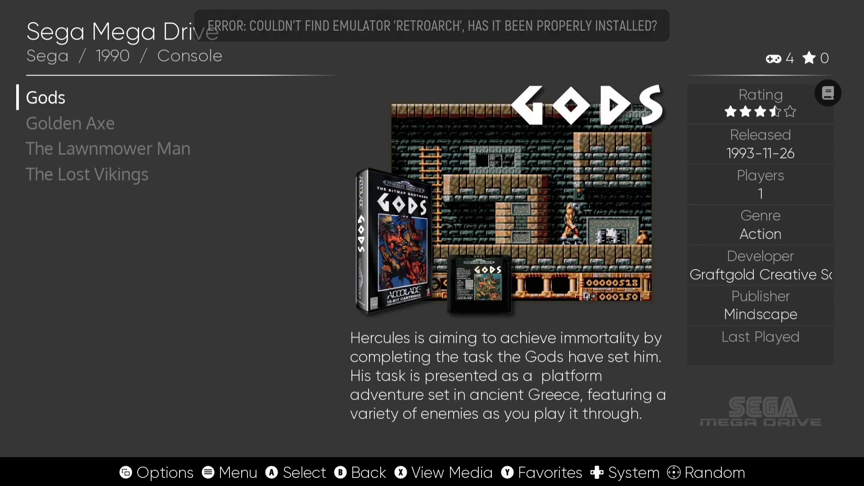
pyautogui.press('Down')
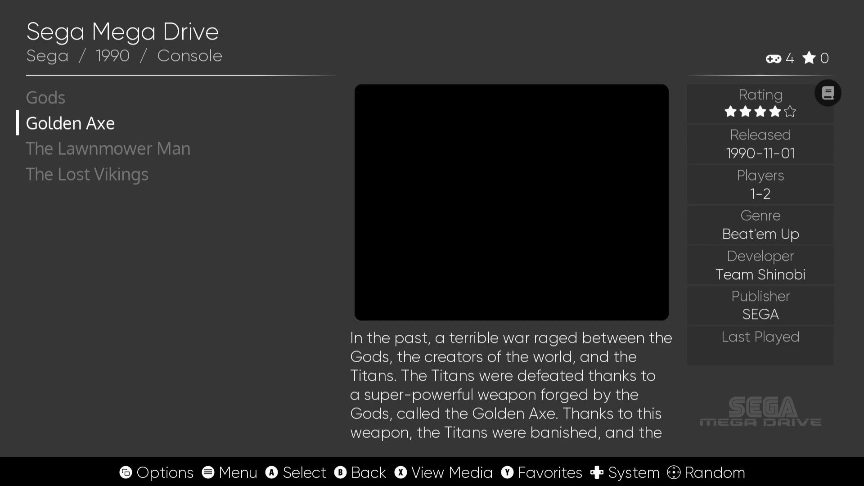
# Choose QUIT ES-DE from the Main Menu and confirm YES.
pyautogui.press('Escape')
pyautogui.press('Down')
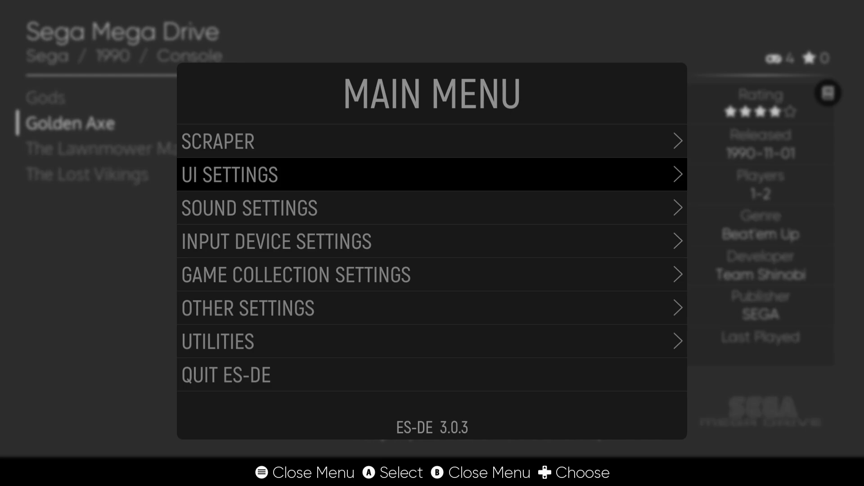
pyautogui.press('Down')
pyautogui.press('Down')
pyautogui.press('Down')
pyautogui.press('Down')
pyautogui.press('Down')
pyautogui.press('Down')
pyautogui.press('Return')
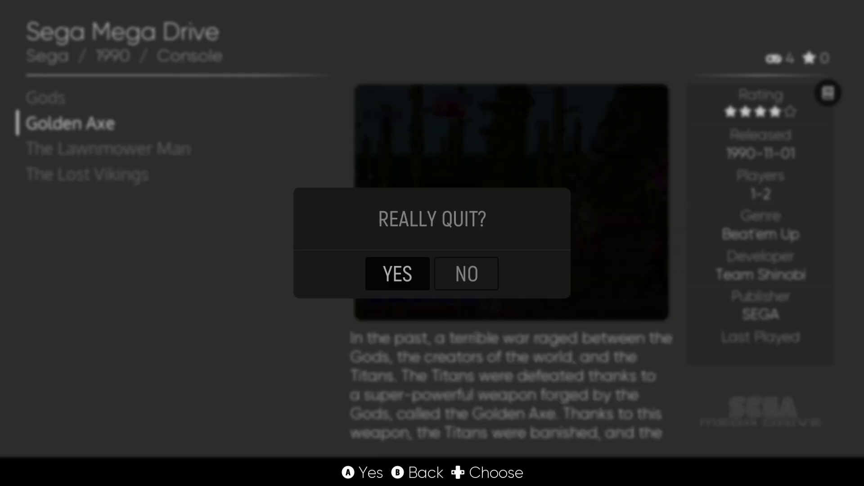
pyautogui.press('Return')
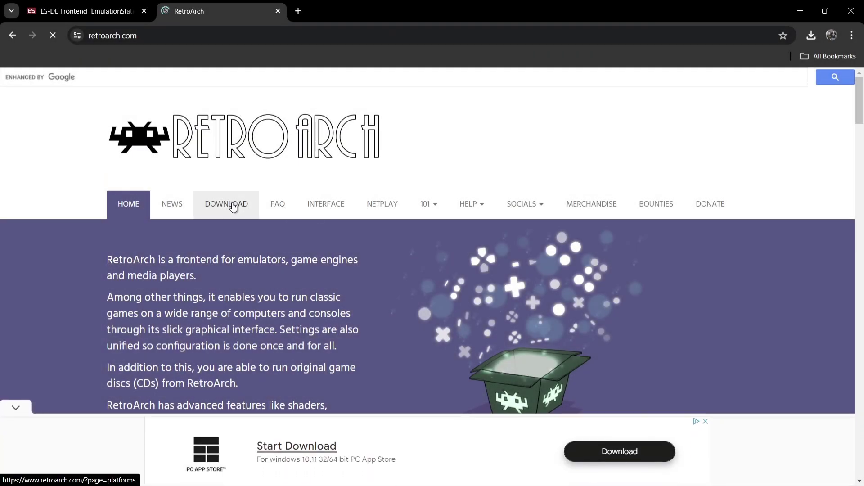
# Download the Windows 11 Download (64bit) RetroArch 7z package, dismissing the advertisement.
pyautogui.click(231, 204)
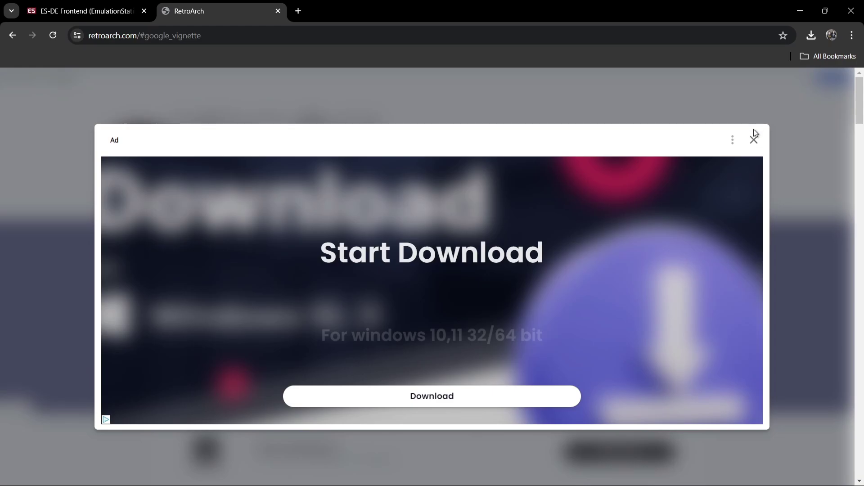
pyautogui.click(755, 138)
pyautogui.scroll(-8, 863, 167)
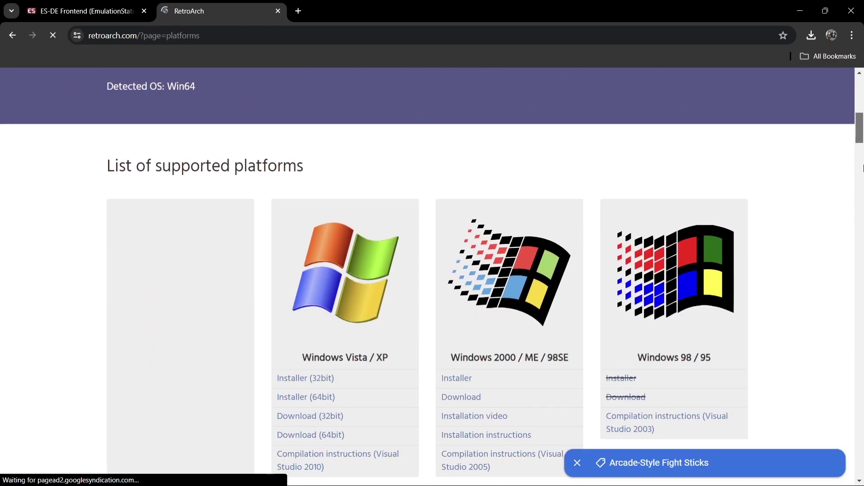
pyautogui.scroll(-14, 863, 168)
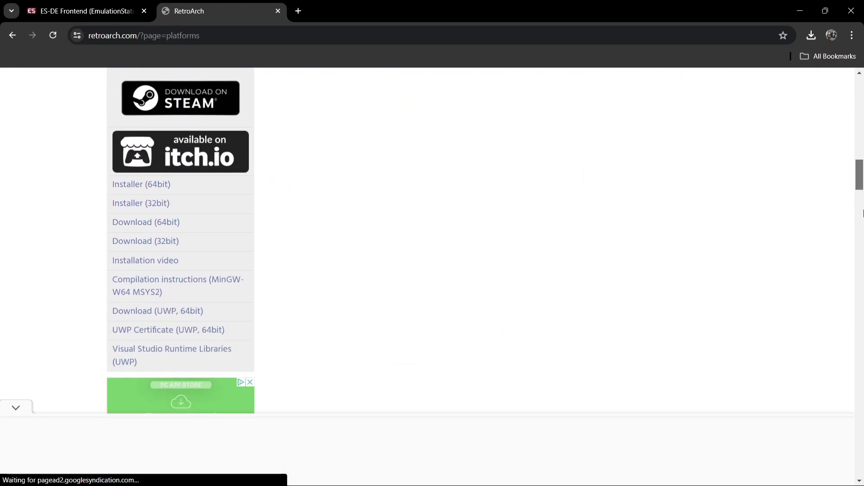
pyautogui.scroll(-1, 863, 213)
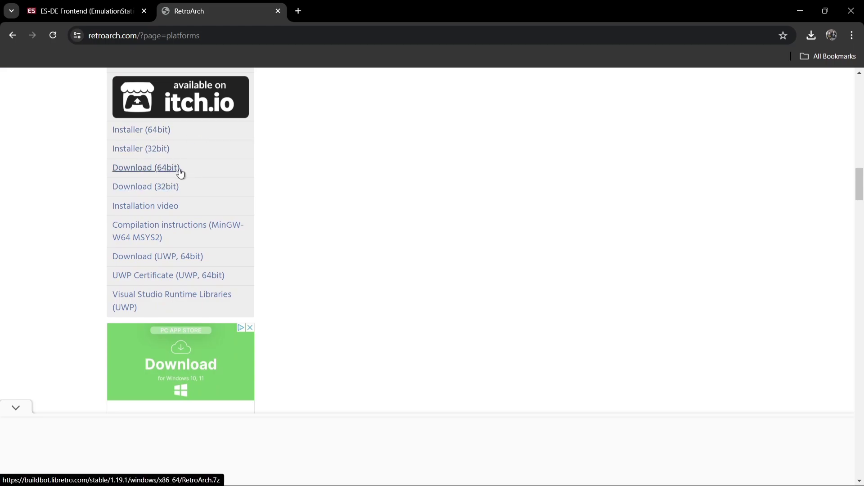
pyautogui.moveTo(180, 173)
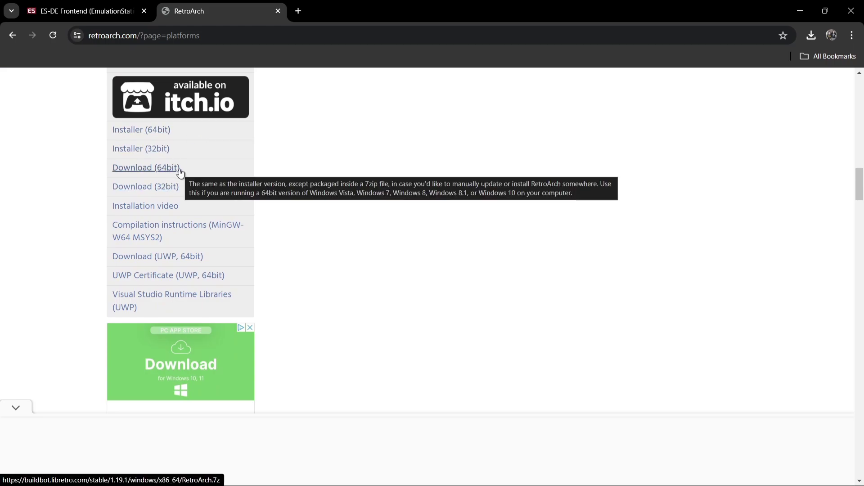
pyautogui.click(156, 171)
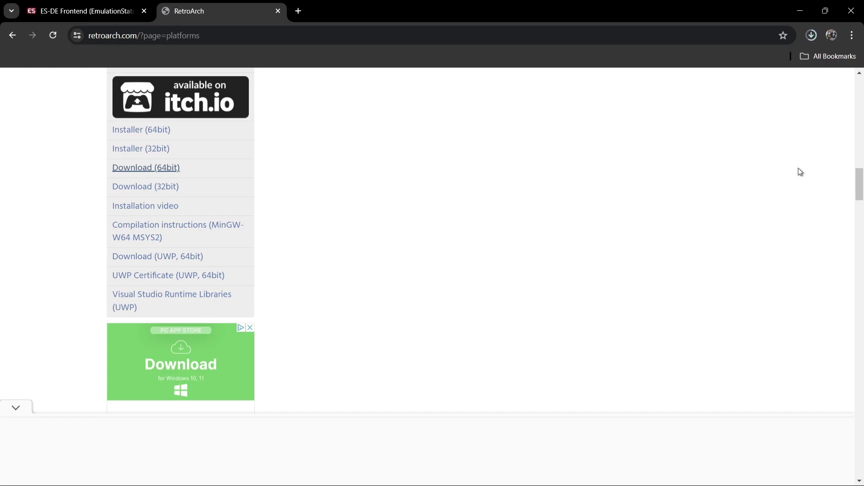
# Open RetroArch.7z in WinRAR from the downloads bubble and dismiss the trial notice.
pyautogui.click(732, 63)
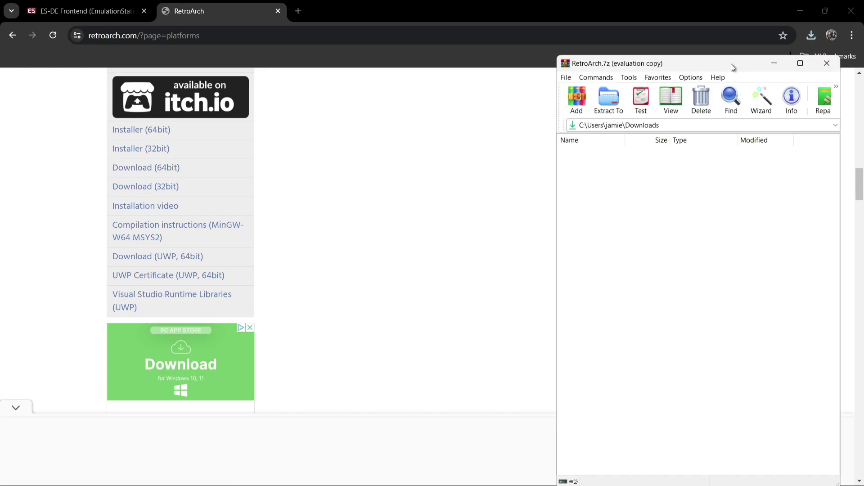
pyautogui.click(800, 10)
pyautogui.click(641, 72)
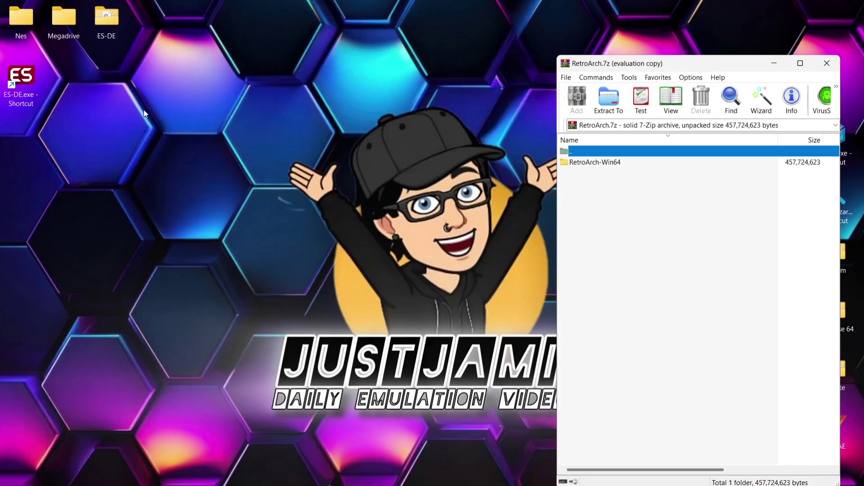
# Open ES-DE > Emulators in a restored window positioned beside the archive.
pyautogui.doubleClick(102, 19)
pyautogui.click(177, 106)
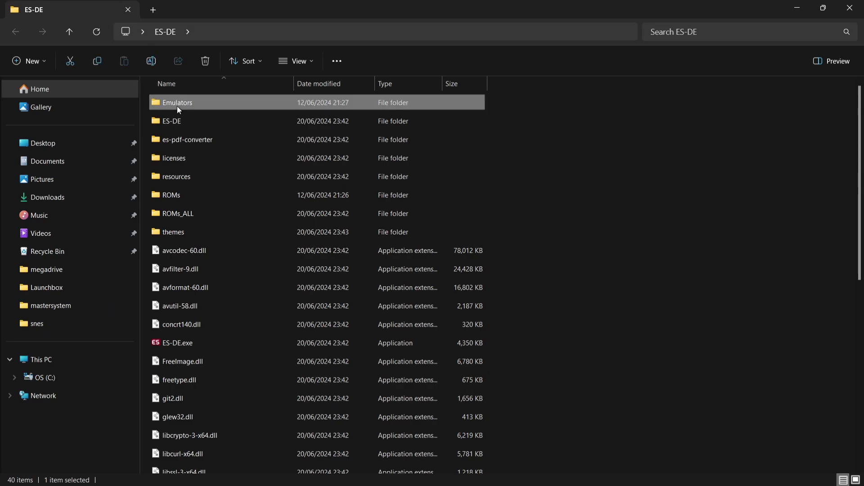
pyautogui.doubleClick(177, 107)
pyautogui.doubleClick(407, 7)
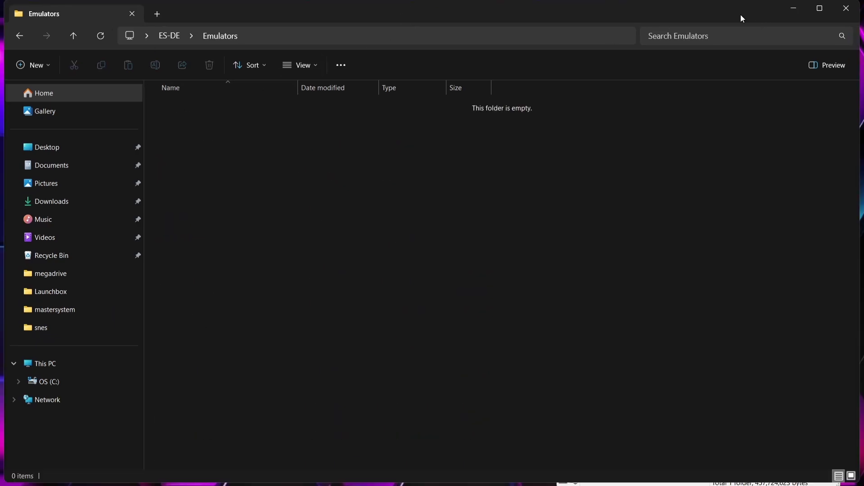
pyautogui.moveTo(743, 18); pyautogui.dragTo(484, 32)
# Drag RetroArch-Win64 from WinRAR into Emulators, then close WinRAR.
pyautogui.click(761, 228)
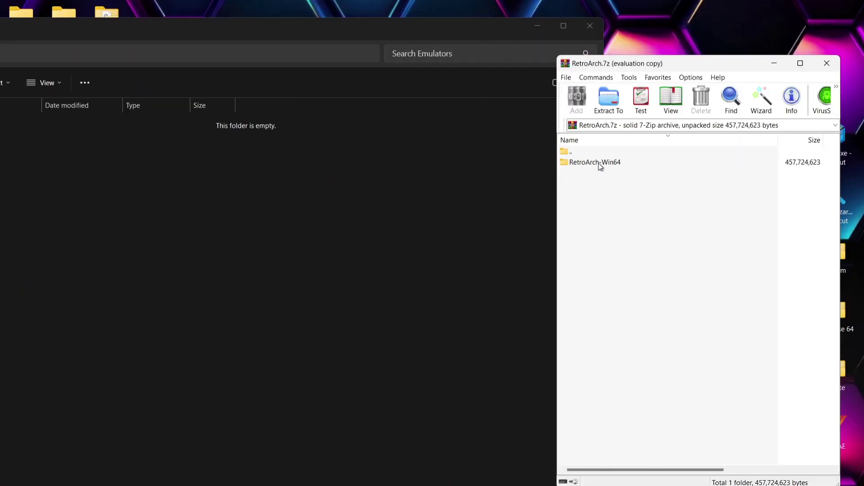
pyautogui.moveTo(600, 166); pyautogui.dragTo(519, 171)
pyautogui.moveTo(308, 191); pyautogui.dragTo(307, 189)
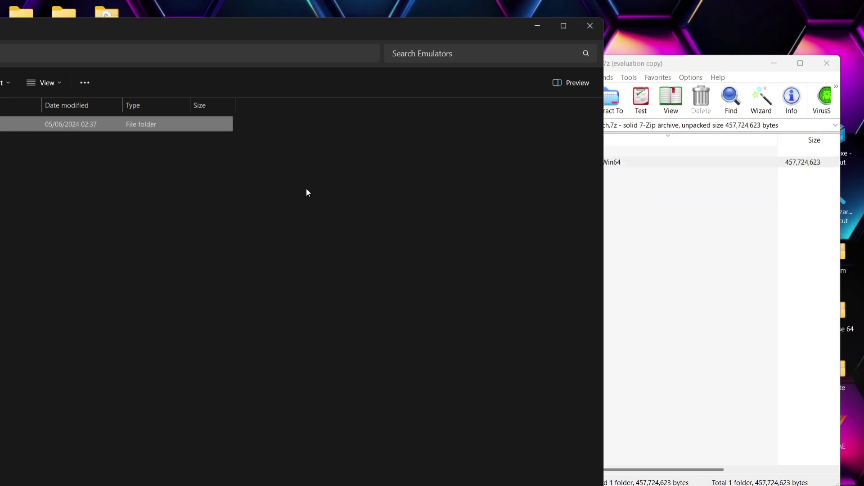
pyautogui.click(827, 63)
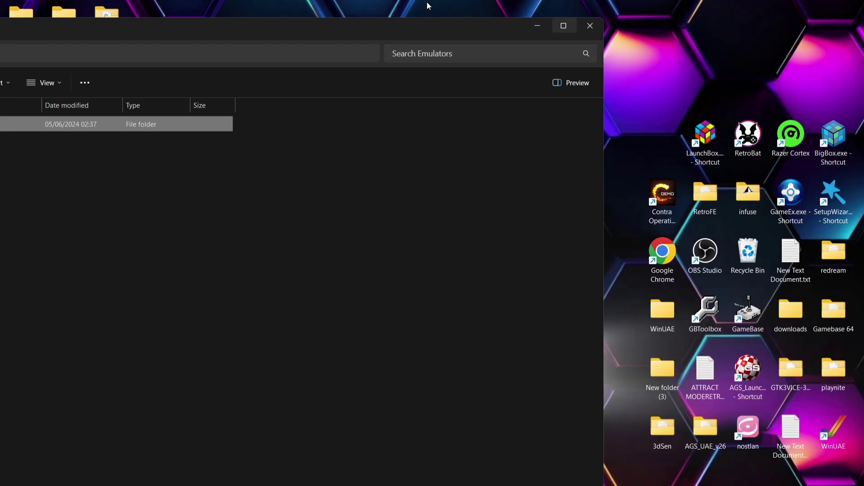
# Maximize the window and open the extracted RetroArch-Win64 folder.
pyautogui.doubleClick(428, 25)
pyautogui.doubleClick(212, 96)
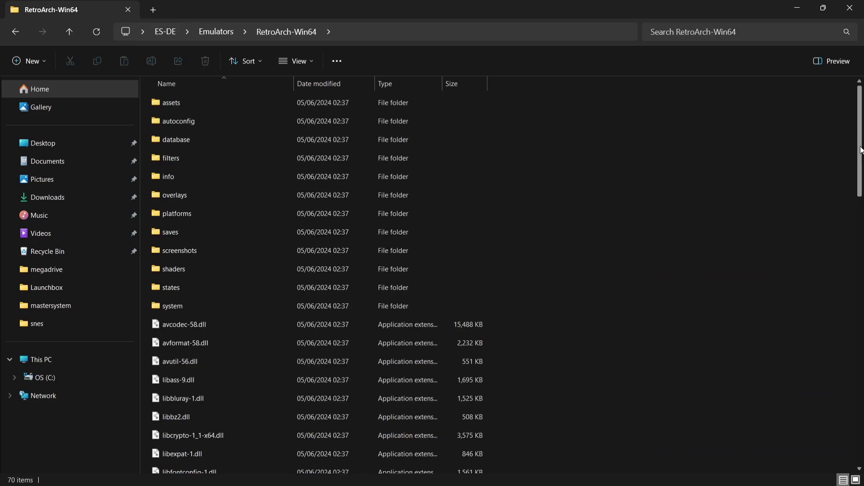
pyautogui.moveTo(860, 150); pyautogui.dragTo(861, 416)
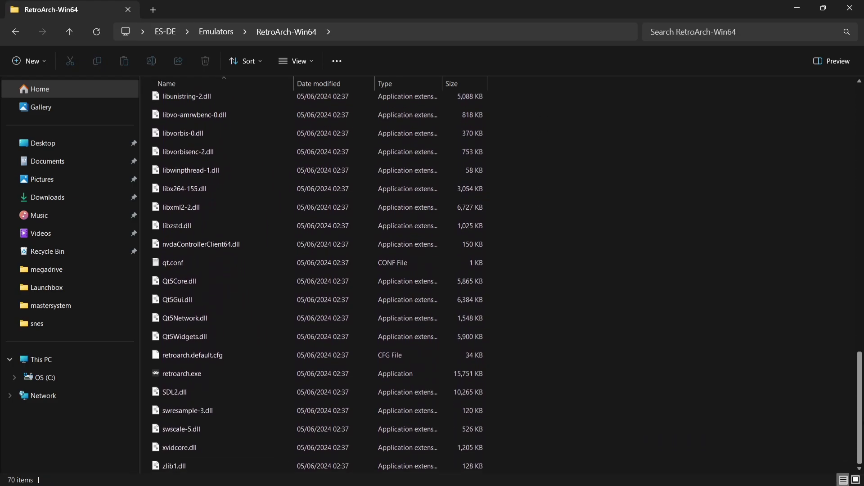
# Launch retroarch.exe maximized and open its Online Updater.
pyautogui.doubleClick(214, 372)
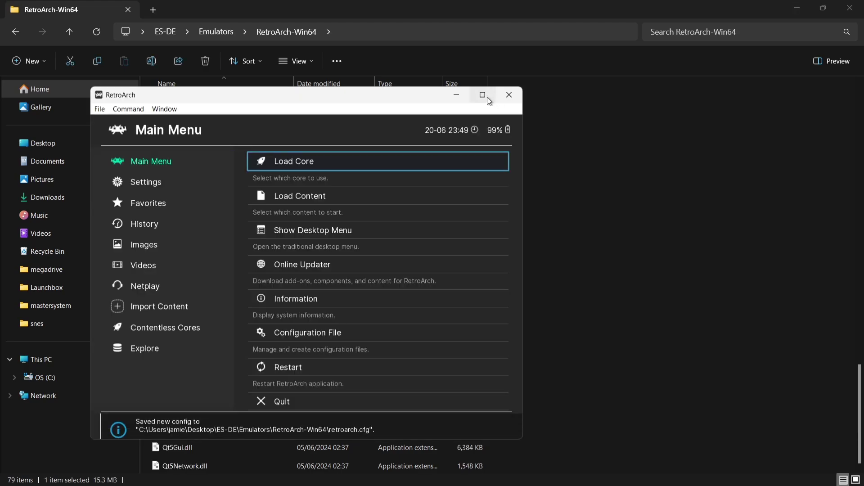
pyautogui.click(488, 99)
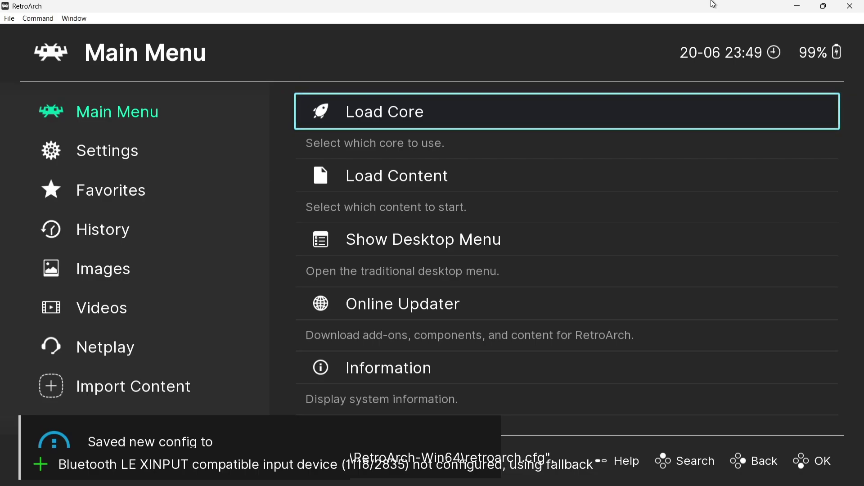
pyautogui.press('Down')
pyautogui.press('Down')
pyautogui.press('Down')
pyautogui.press('Down')
pyautogui.press('Up')
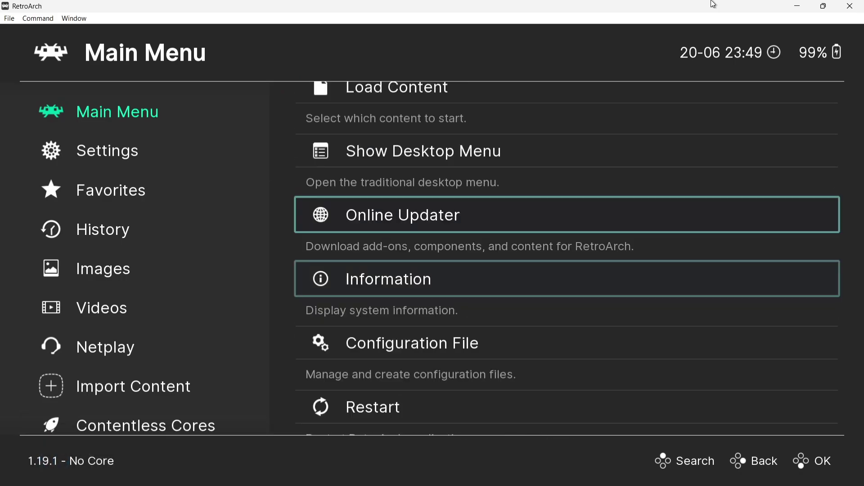
pyautogui.press('Return')
pyautogui.press('Return')
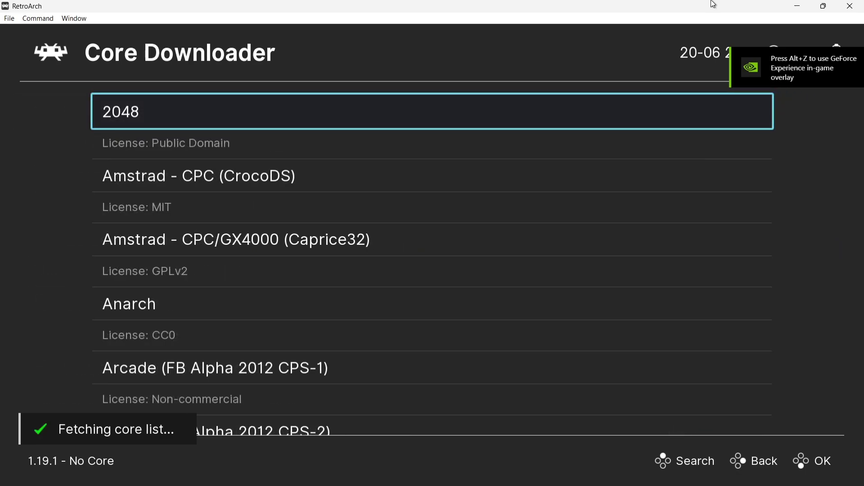
# Install the Sega Genesis Plus GX core from the Core Downloader.
pyautogui.press('Down')
pyautogui.press('Down')
pyautogui.press('Down')
pyautogui.press('Down')
pyautogui.press('Down')
pyautogui.press('Down')
pyautogui.press('Down')
pyautogui.press('Down')
pyautogui.press('Down')
pyautogui.press('Down')
pyautogui.press('Down')
pyautogui.press('Down')
pyautogui.press('Down')
pyautogui.press('Down')
pyautogui.press('Down')
pyautogui.press('Down')
pyautogui.press('Down')
pyautogui.press('Down')
pyautogui.press('Down')
pyautogui.press('Down')
pyautogui.press('Down')
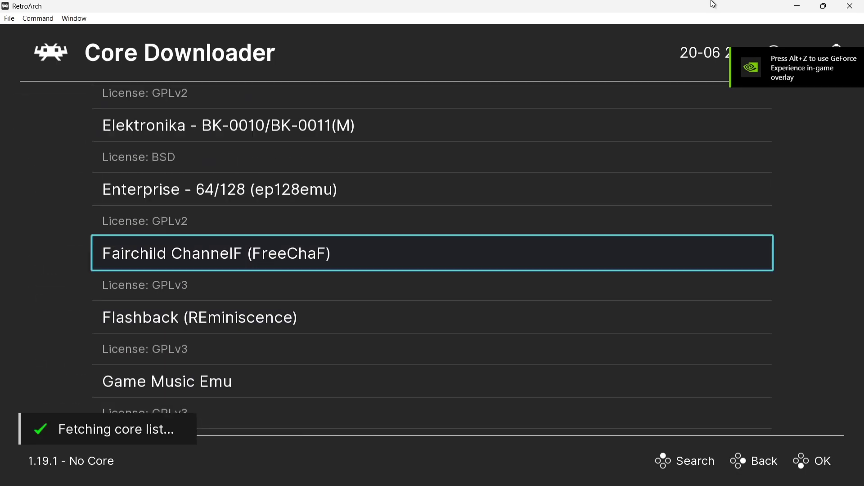
pyautogui.press('Down')
pyautogui.press('Down')
pyautogui.press('Down')
pyautogui.press('Down')
pyautogui.press('Down')
pyautogui.press('Down')
pyautogui.press('Down')
pyautogui.press('Down')
pyautogui.press('Down')
pyautogui.press('Down')
pyautogui.press('Down')
pyautogui.press('Down')
pyautogui.press('Down')
pyautogui.press('Down')
pyautogui.press('Down')
pyautogui.press('Down')
pyautogui.press('Down')
pyautogui.press('Down')
pyautogui.press('Down')
pyautogui.press('Down')
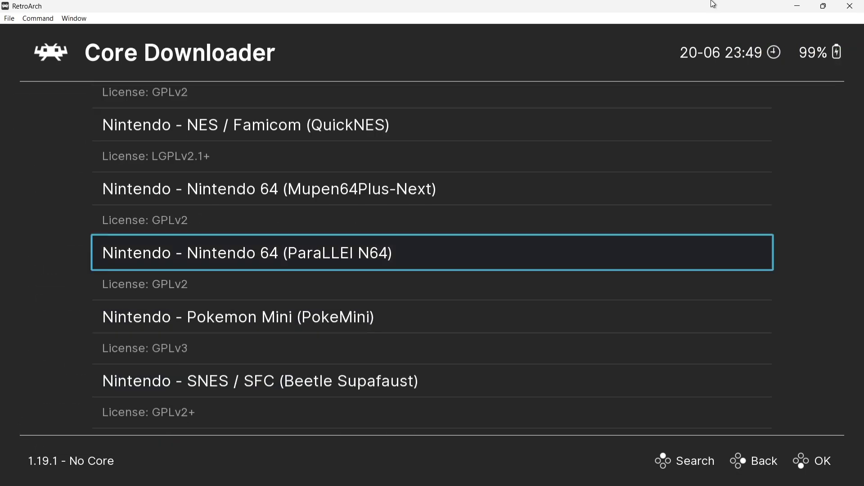
pyautogui.press('Down')
pyautogui.press('Down')
pyautogui.press('Down')
pyautogui.press('Down')
pyautogui.press('Down')
pyautogui.press('Down')
pyautogui.press('Down')
pyautogui.press('Down')
pyautogui.press('Down')
pyautogui.press('Down')
pyautogui.press('Down')
pyautogui.press('Down')
pyautogui.press('Down')
pyautogui.press('Down')
pyautogui.press('Down')
pyautogui.press('Down')
pyautogui.press('Down')
pyautogui.press('Down')
pyautogui.press('Down')
pyautogui.press('Down')
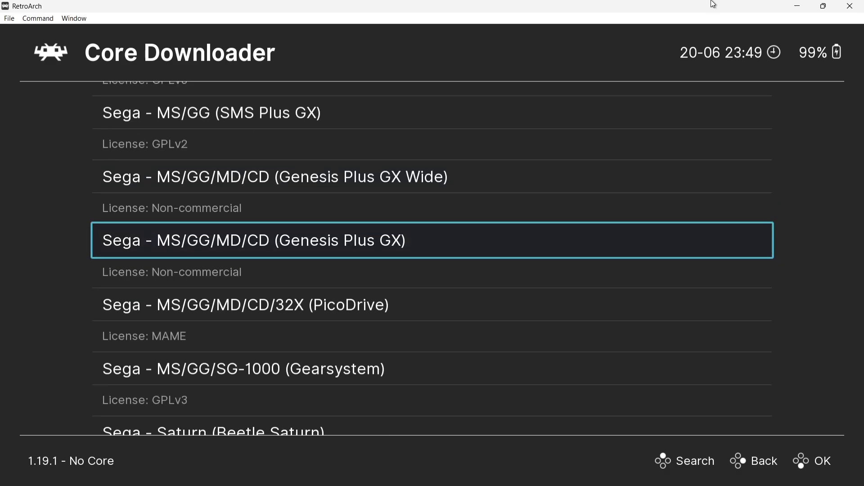
pyautogui.press('Return')
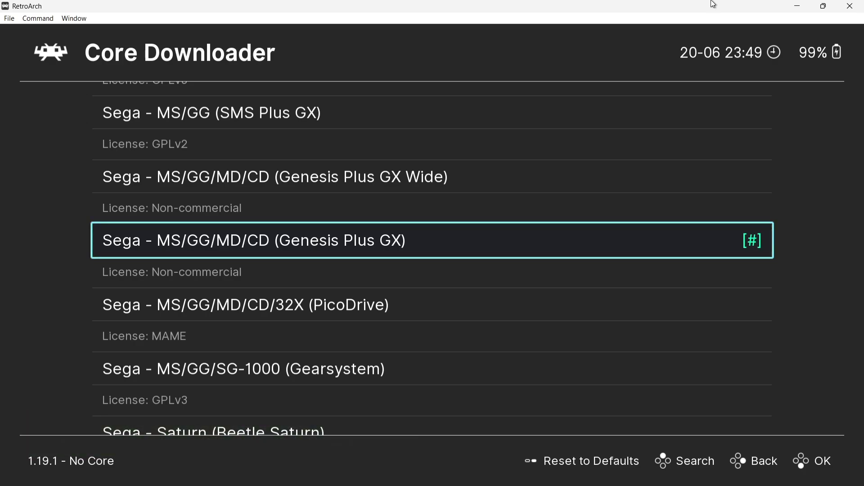
# Install the Nintendo - NES / Famicom (FCEUmm) core and return to the Main Menu.
pyautogui.press('Up')
pyautogui.press('Up')
pyautogui.press('Up')
pyautogui.press('Up')
pyautogui.press('Up')
pyautogui.press('Up')
pyautogui.press('Up')
pyautogui.press('Up')
pyautogui.press('Up')
pyautogui.press('Up')
pyautogui.press('Up')
pyautogui.press('Up')
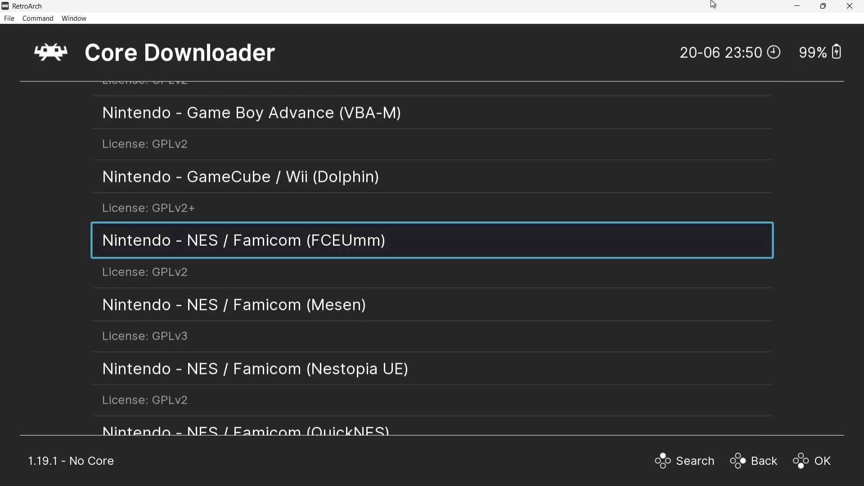
pyautogui.press('Return')
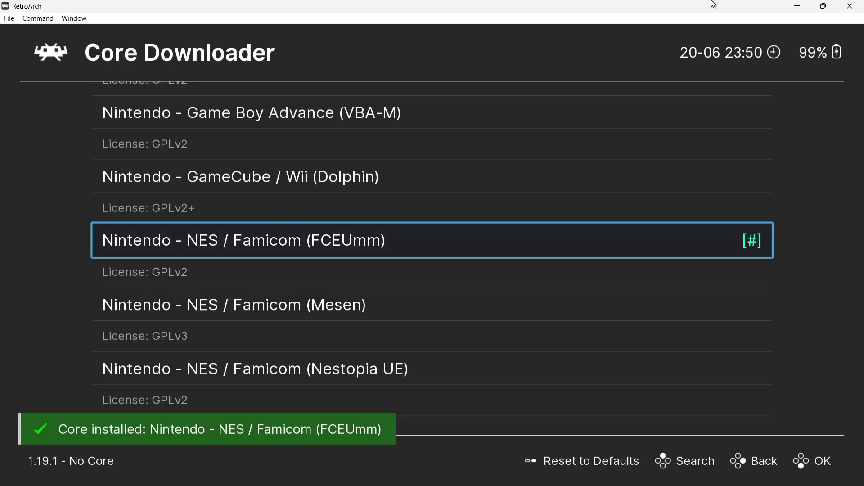
pyautogui.press('BackSpace')
pyautogui.press('BackSpace')
pyautogui.press('BackSpace')
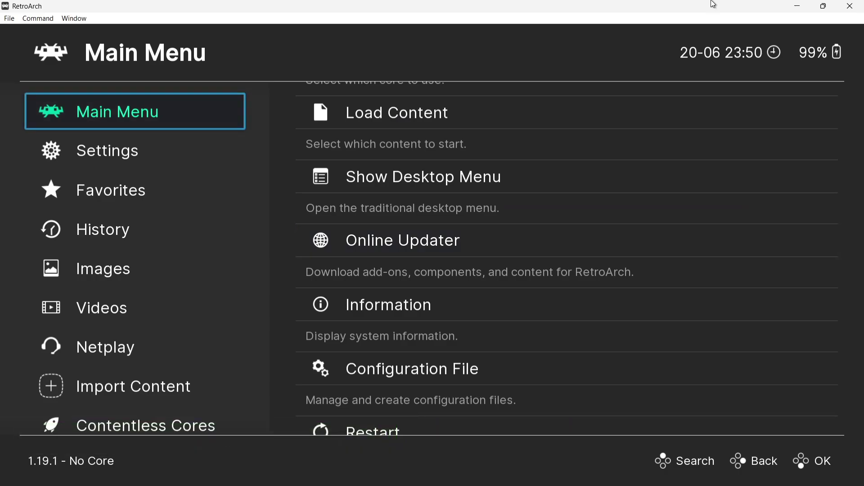
# Check the Fullscreen Mode options under Settings > Video.
pyautogui.press('Down')
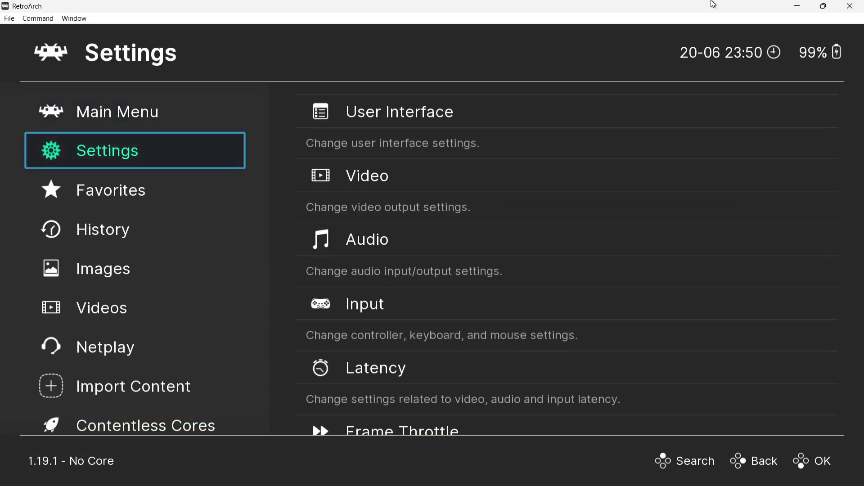
pyautogui.press('Right')
pyautogui.press('Down')
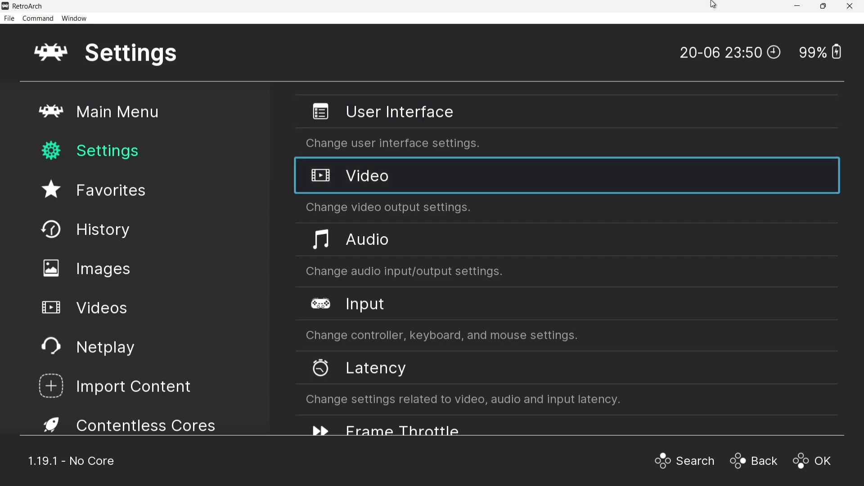
pyautogui.press('Return')
pyautogui.press('Down')
pyautogui.press('Down')
pyautogui.press('Down')
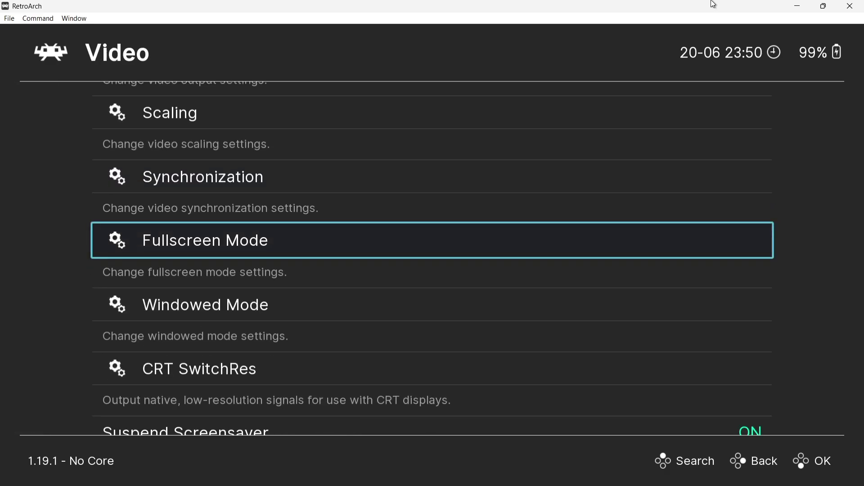
pyautogui.press('Return')
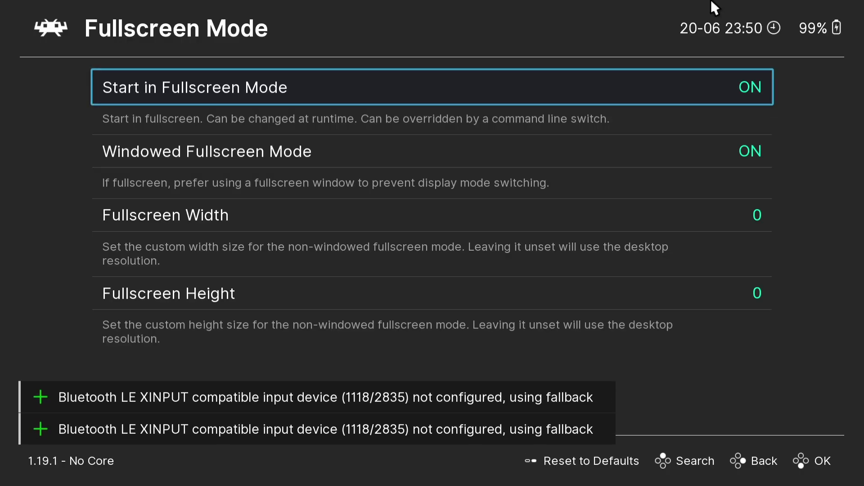
pyautogui.press('BackSpace')
pyautogui.press('BackSpace')
# Save the current configuration via Main Menu > Configuration File.
pyautogui.press('Up')
pyautogui.press('Right')
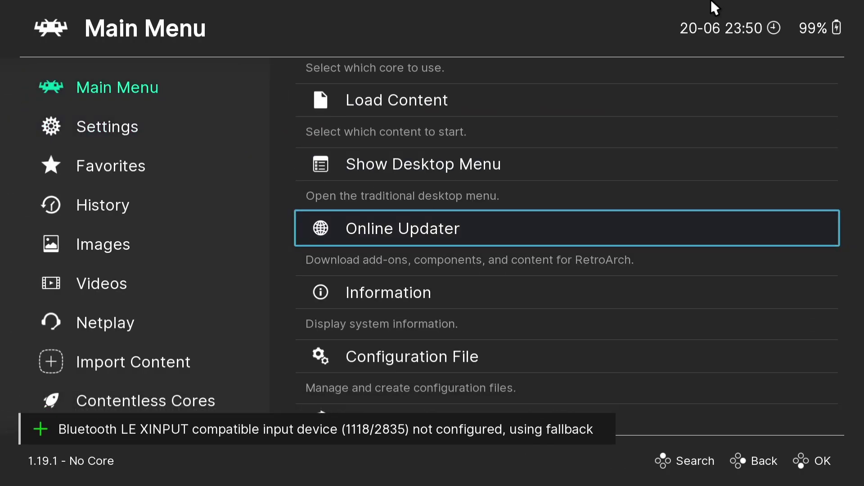
pyautogui.press('Down')
pyautogui.press('Down')
pyautogui.press('Return')
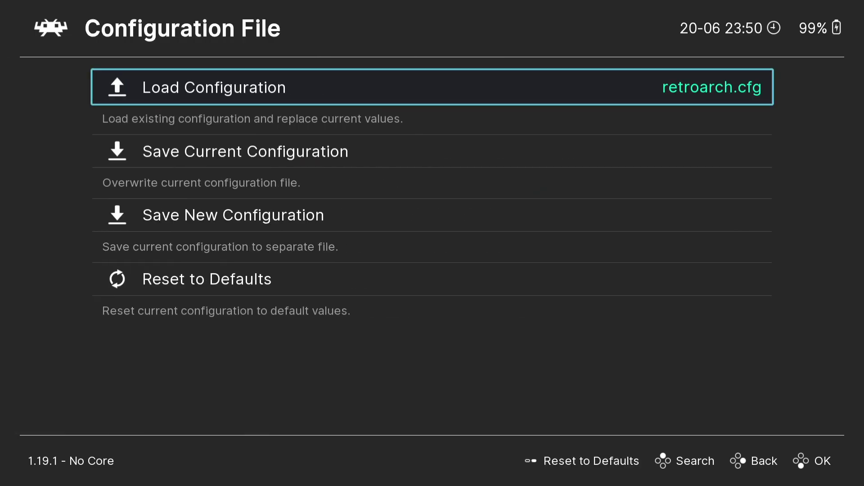
pyautogui.press('Down')
pyautogui.press('Return')
pyautogui.press('BackSpace')
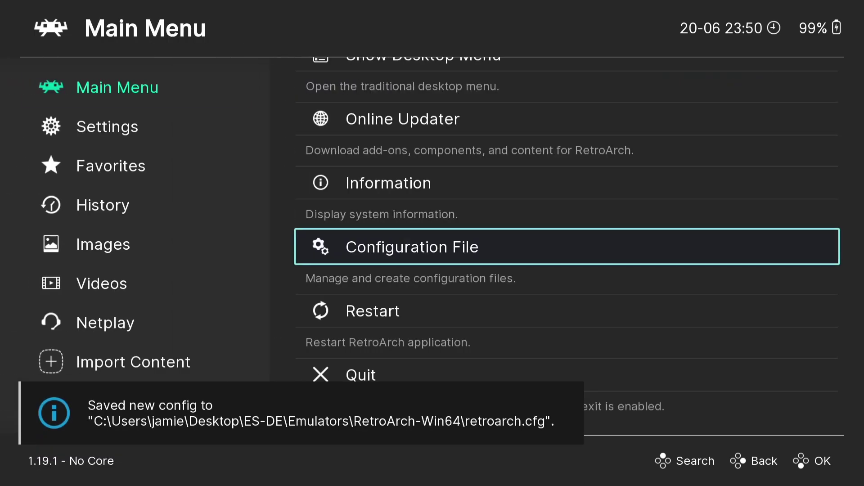
# Quit RetroArch from the Main Menu.
pyautogui.press('Left')
pyautogui.press('Right')
pyautogui.press('Down')
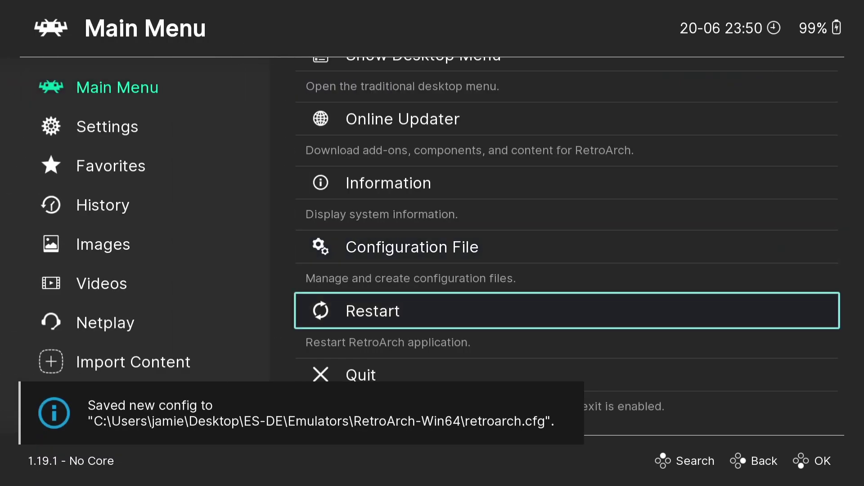
pyautogui.press('Down')
pyautogui.press('Return')
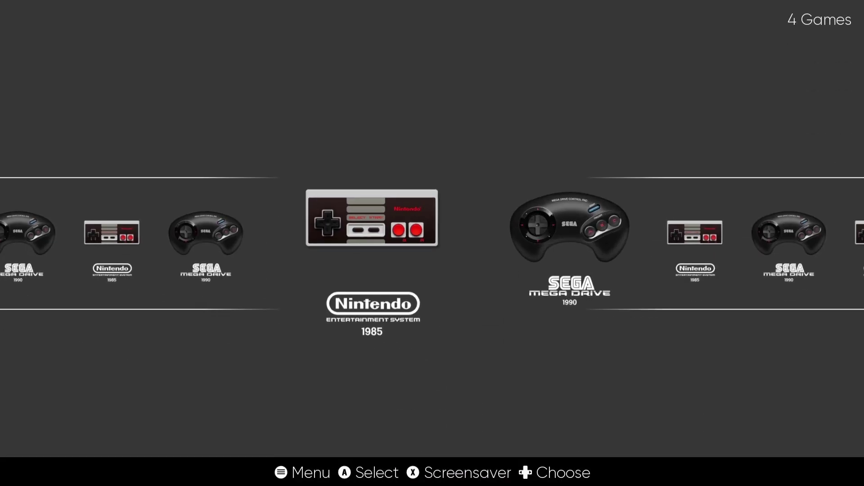
# Open the Sega Mega Drive game list and briefly toggle its gamelist options.
pyautogui.press('Return')
pyautogui.press('F1')
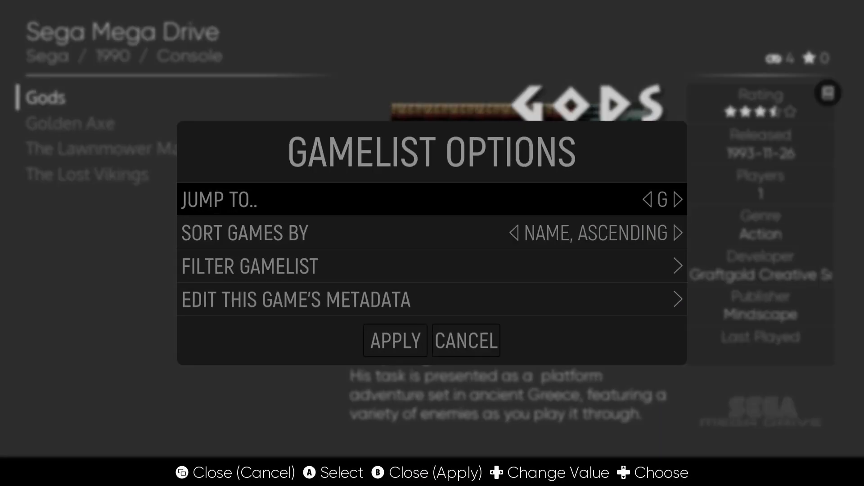
pyautogui.press('F1')
# Open Other Settings > Alternative Emulators, leaving megadrive on Genesis Plus GX.
pyautogui.press('Escape')
pyautogui.press('Down')
pyautogui.press('Down')
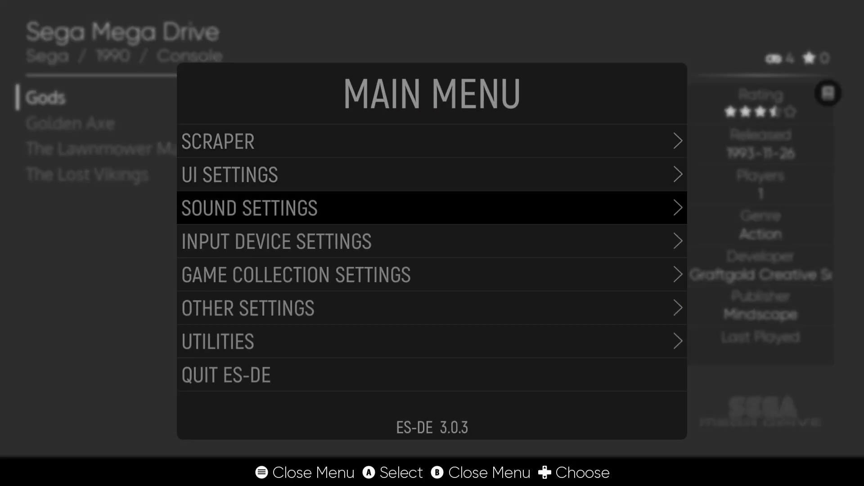
pyautogui.press('Down')
pyautogui.press('Down')
pyautogui.press('Down')
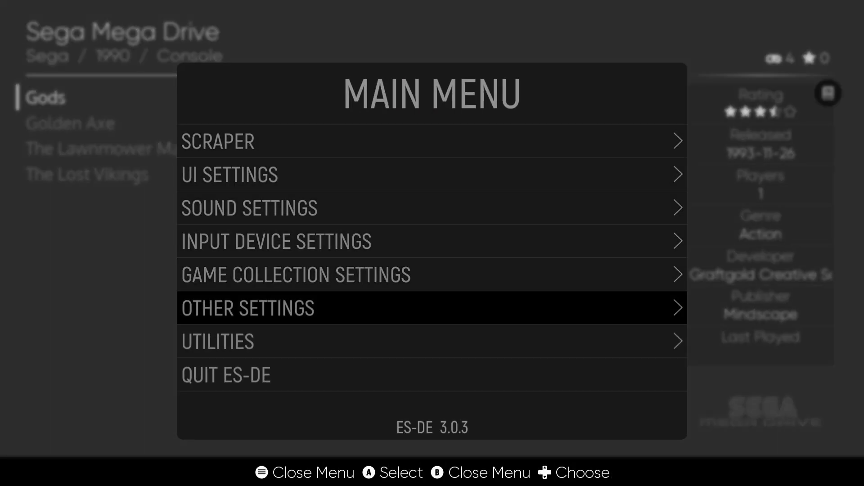
pyautogui.press('Return')
pyautogui.press('Return')
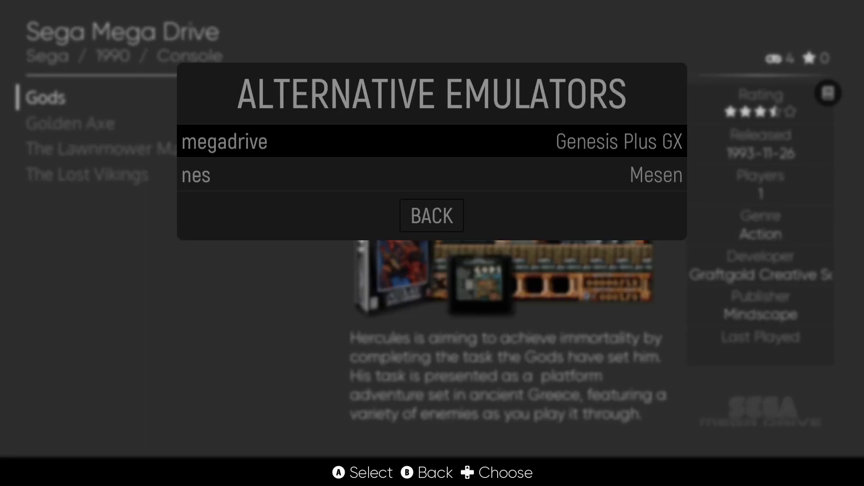
pyautogui.press('Return')
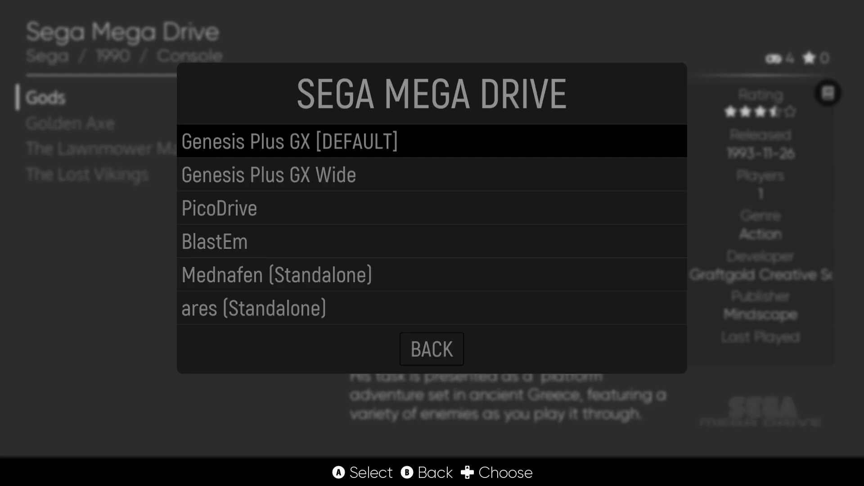
pyautogui.press('Return')
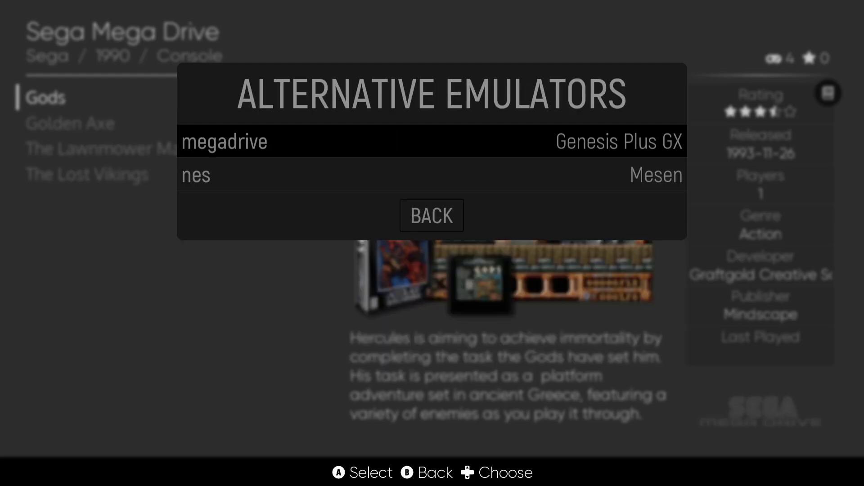
# Set FCEUmm as the nes alternative emulator and back out to the game list.
pyautogui.press('Down')
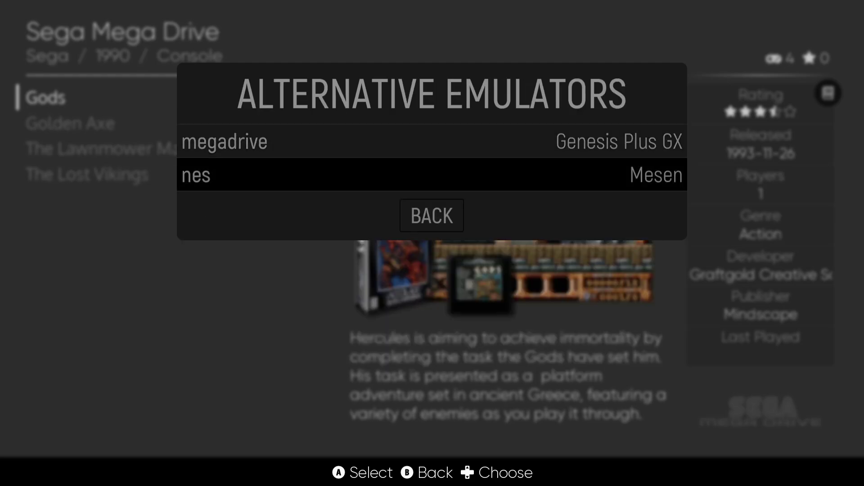
pyautogui.press('Return')
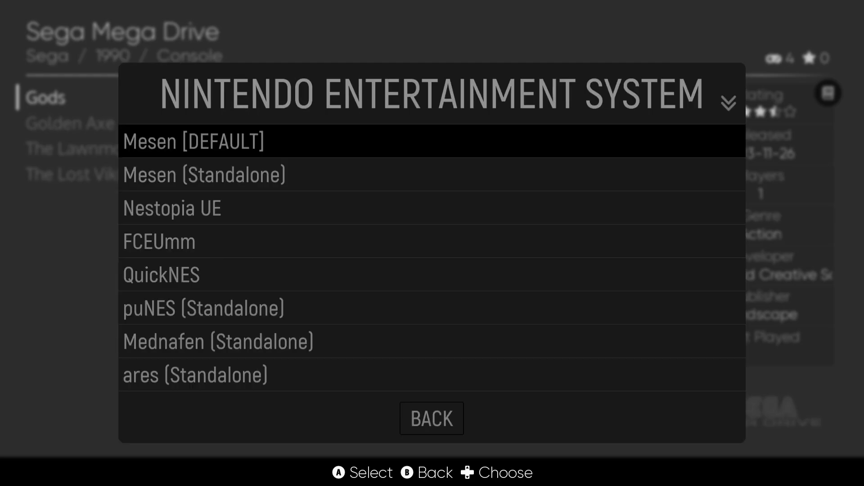
pyautogui.press('Down')
pyautogui.press('Down')
pyautogui.press('Down')
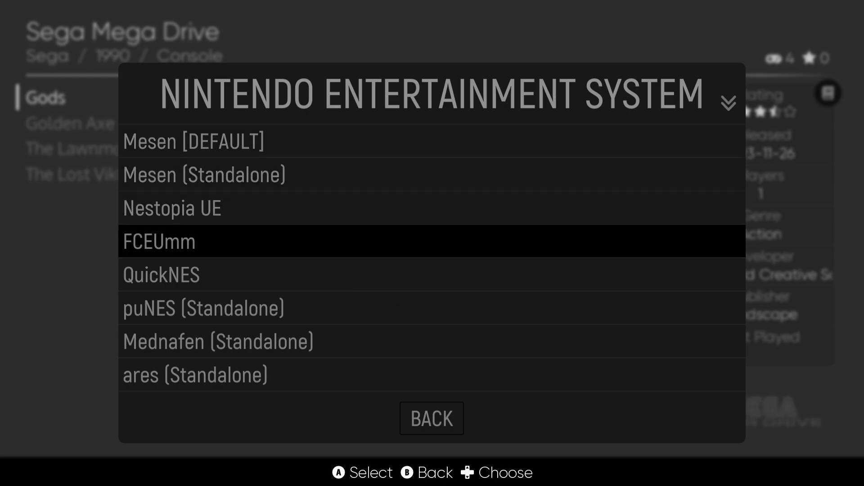
pyautogui.press('Return')
pyautogui.press('BackSpace')
pyautogui.press('BackSpace')
pyautogui.press('BackSpace')
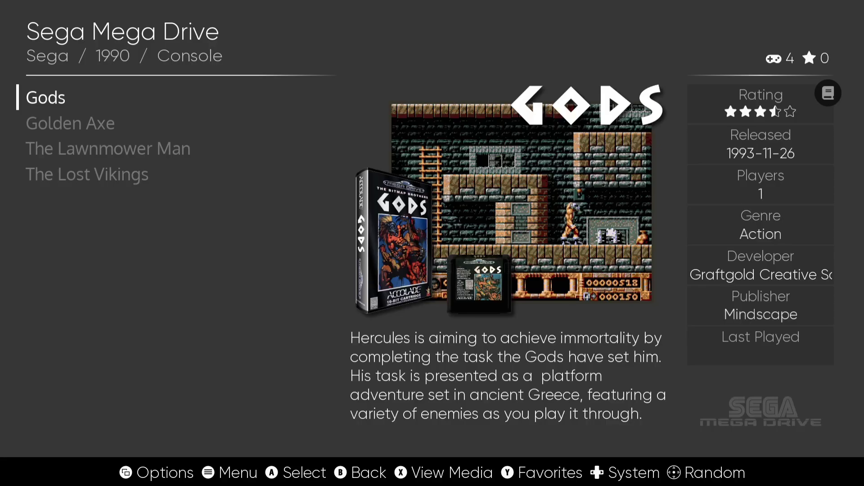
# Launch The Lawnmower Man through Genesis Plus GX, exit it, and return to the systems view.
pyautogui.press('Down')
pyautogui.press('Down')
pyautogui.press('Return')
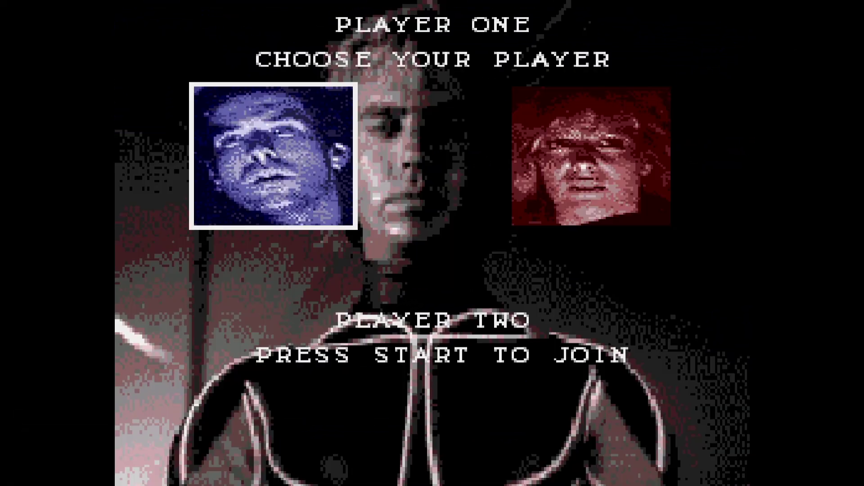
pyautogui.press('Escape')
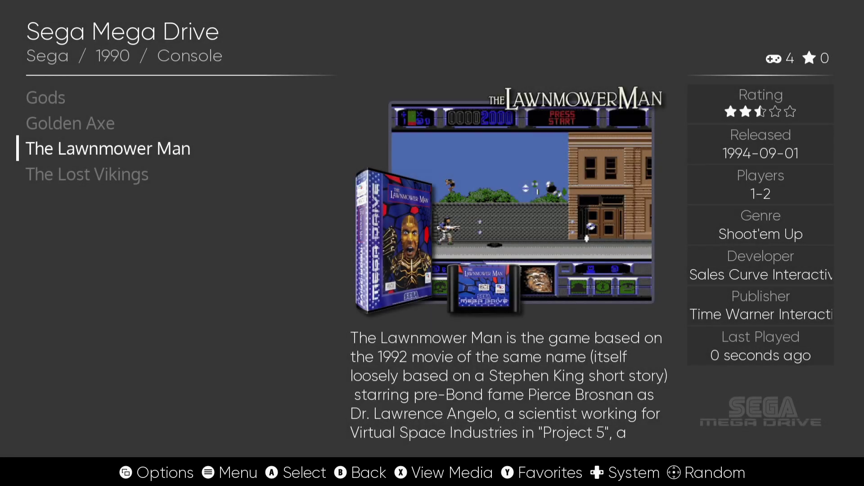
pyautogui.press('BackSpace')
# Rotate to Nintendo Entertainment System, open its list, and launch Gradius.
pyautogui.press('Right')
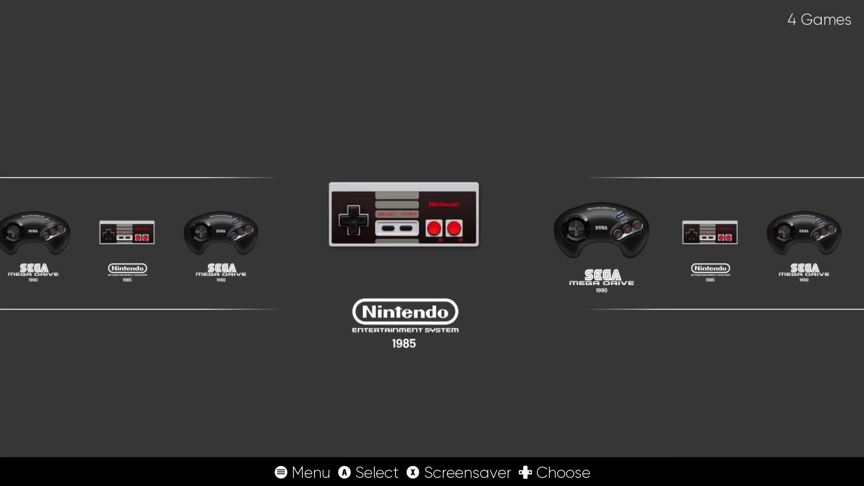
pyautogui.press('Return')
pyautogui.press('Down')
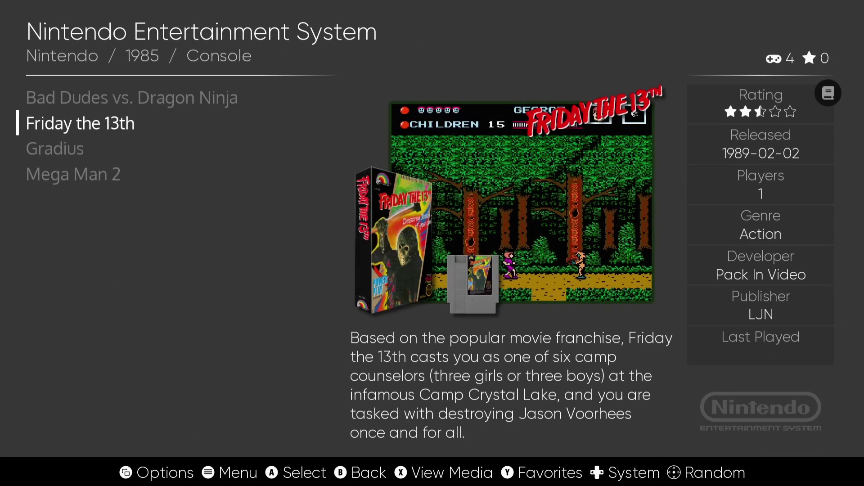
pyautogui.press('Up')
pyautogui.press('Down')
pyautogui.press('Down')
pyautogui.press('Return')
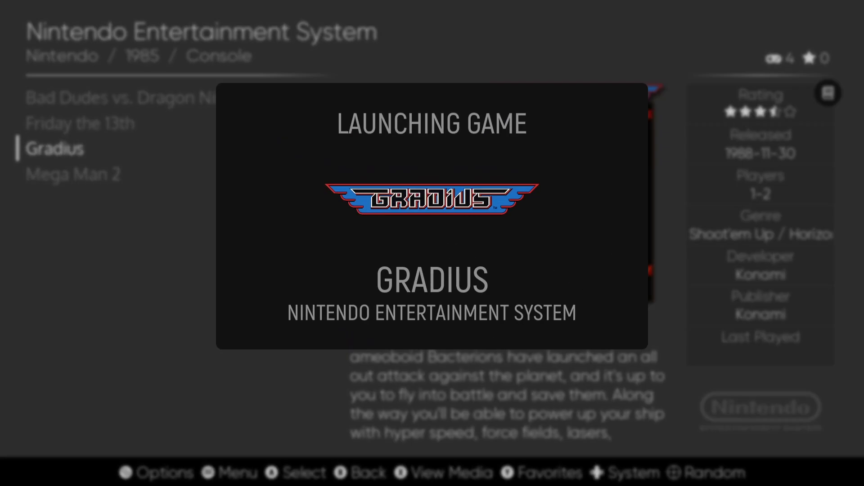